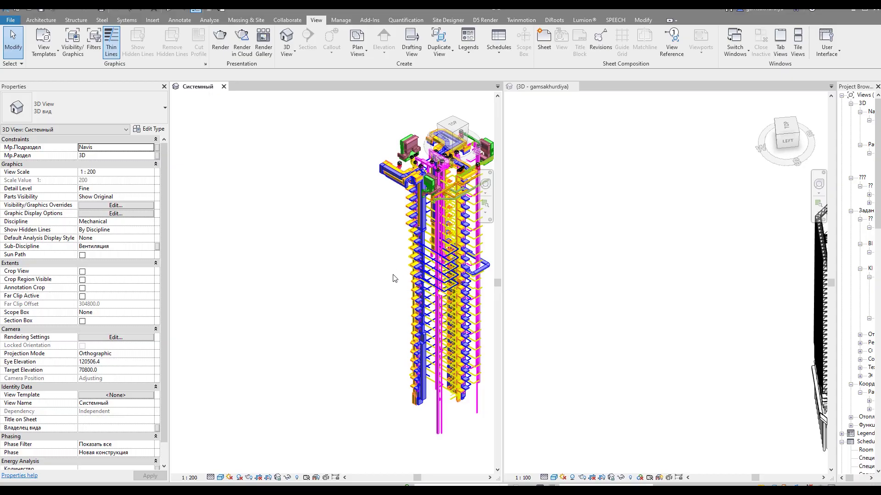
Close the open architecture and ventilation projects without saving, keeping ownership of all checked-out elements and worksets.
middle_click_drag(350, 284, 258, 286)
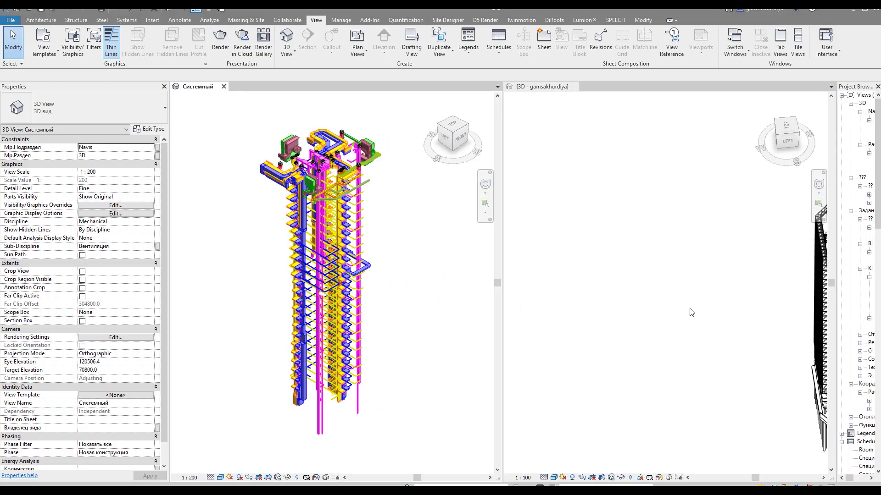
left_click(691, 311)
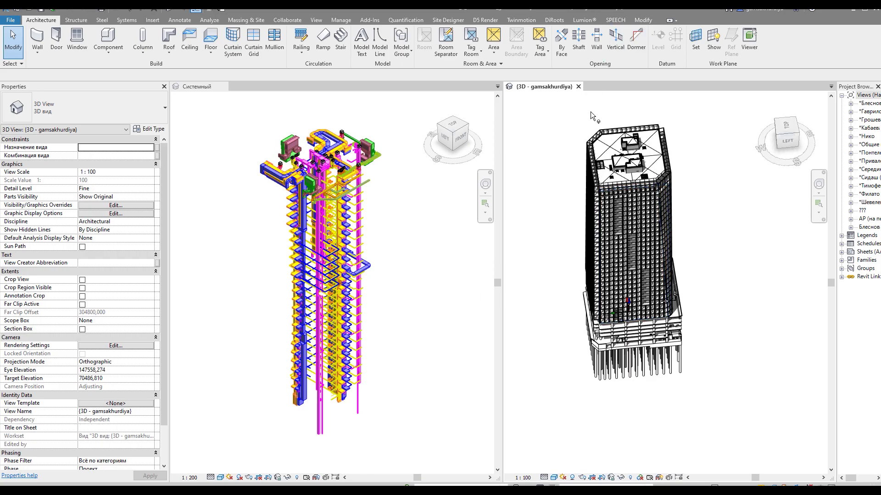
left_click(579, 87)
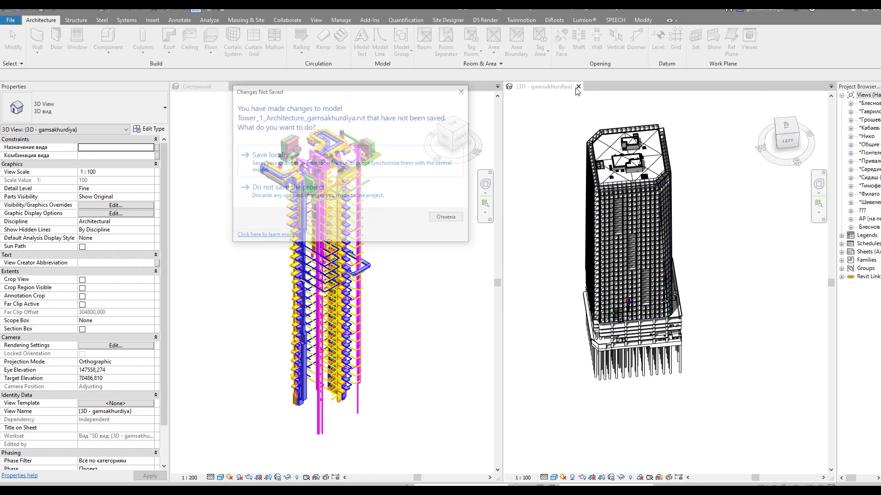
left_click(297, 194)
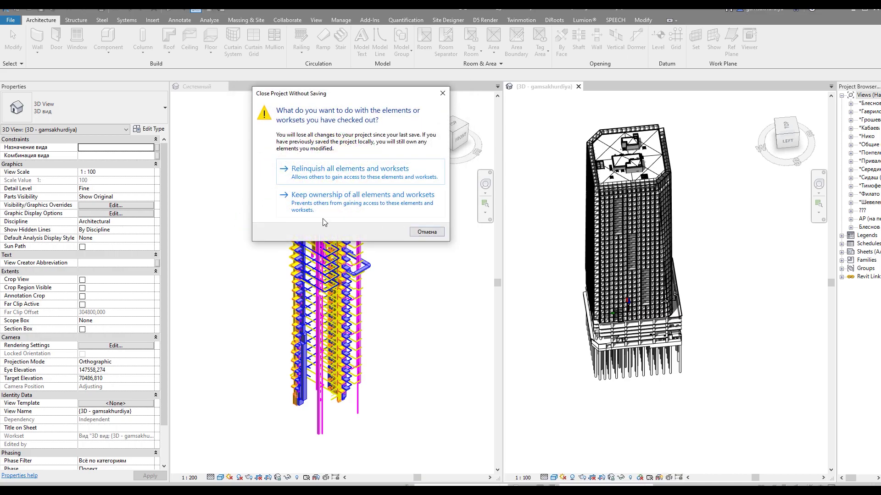
left_click(339, 208)
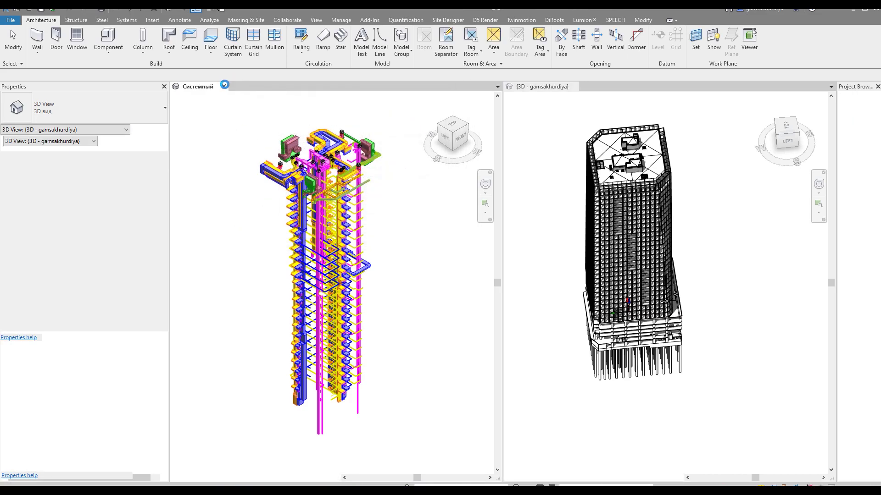
left_click(223, 87)
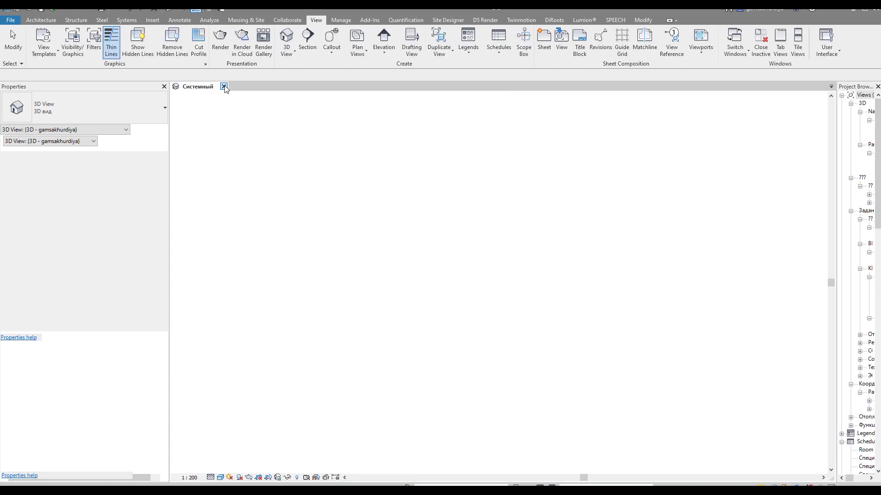
left_click(244, 166)
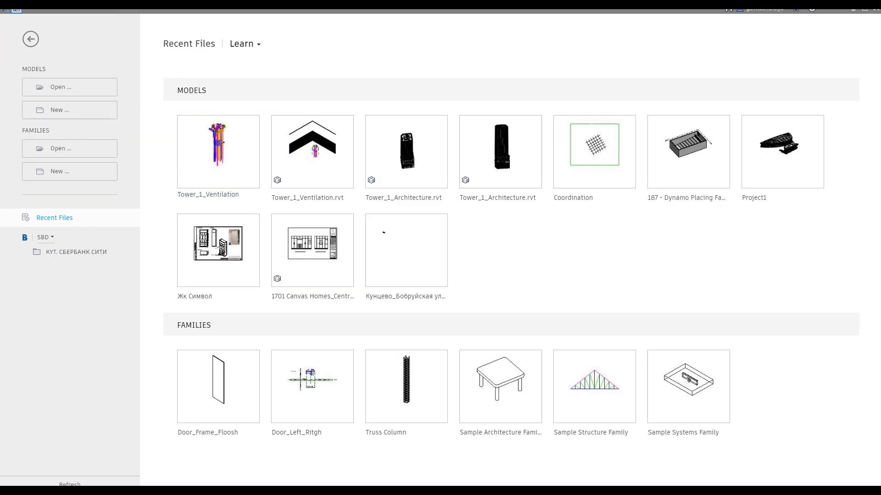
Open Coordination.rvt from the Tutorial files folder of 189 - Coordination_Architecture_Construction_HVEC using File Explorer.
key("super+e")
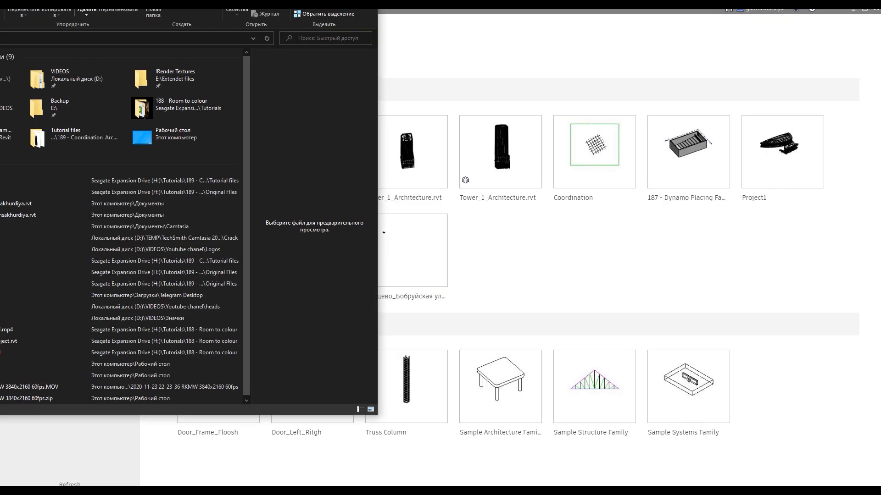
double_click(181, 104)
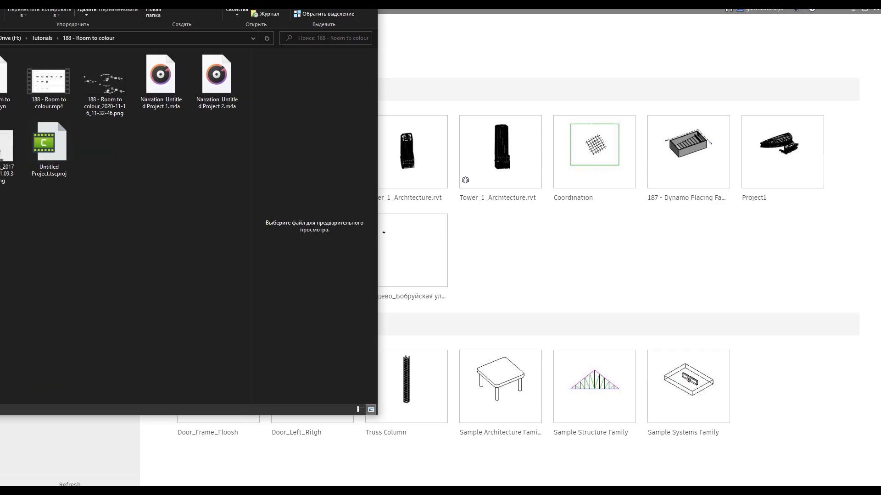
left_click(50, 40)
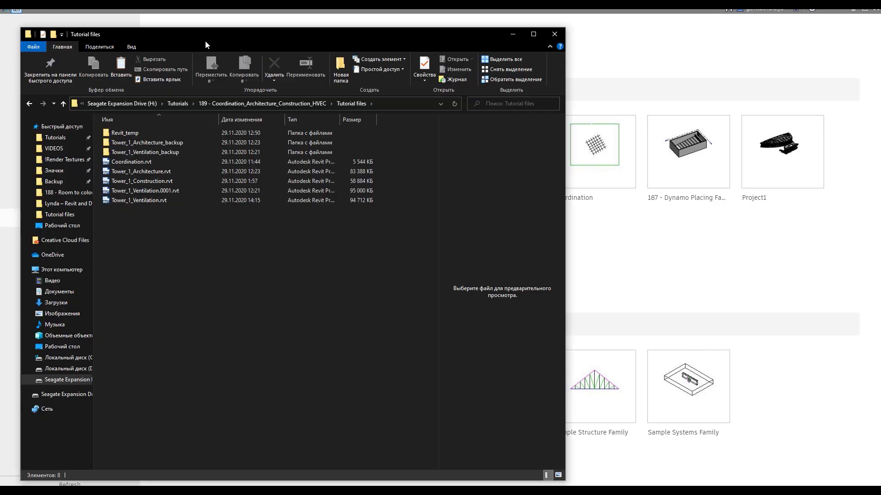
left_click_drag(122, 158, 565, 103)
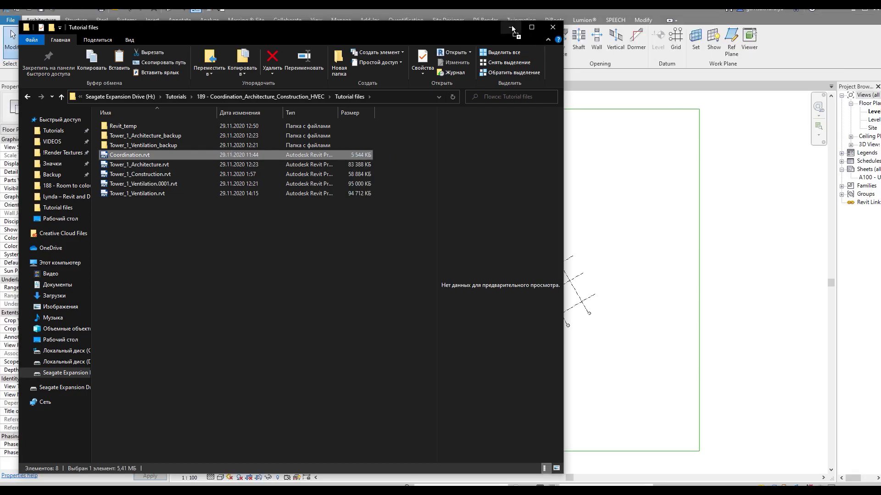
left_click(511, 28)
Reveal the hidden elements in the Level 0 plan and inspect the coordinates of the project base point and survey point.
scroll(388, 272, "up", 5)
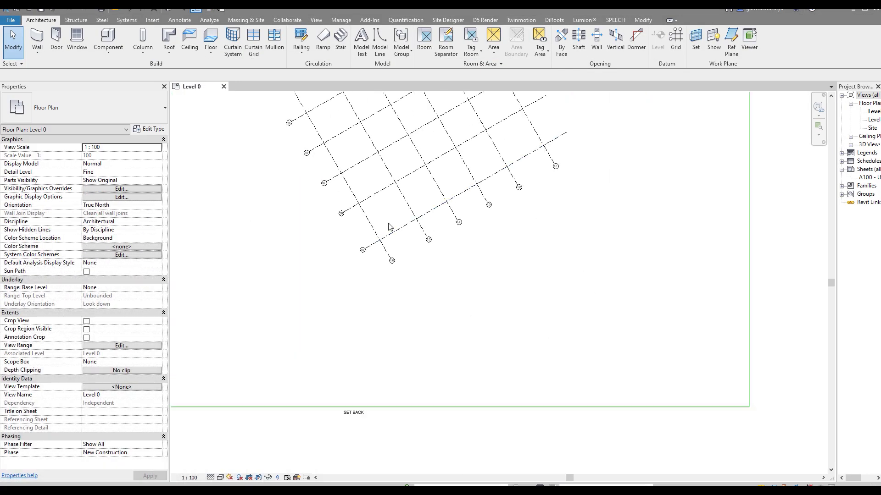
scroll(386, 232, "down", 2)
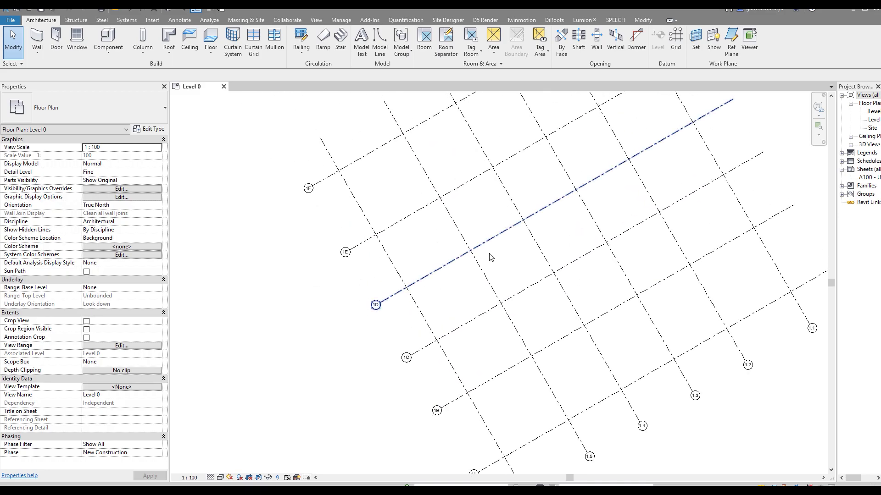
scroll(373, 163, "up", 2)
scroll(303, 379, "down", 5)
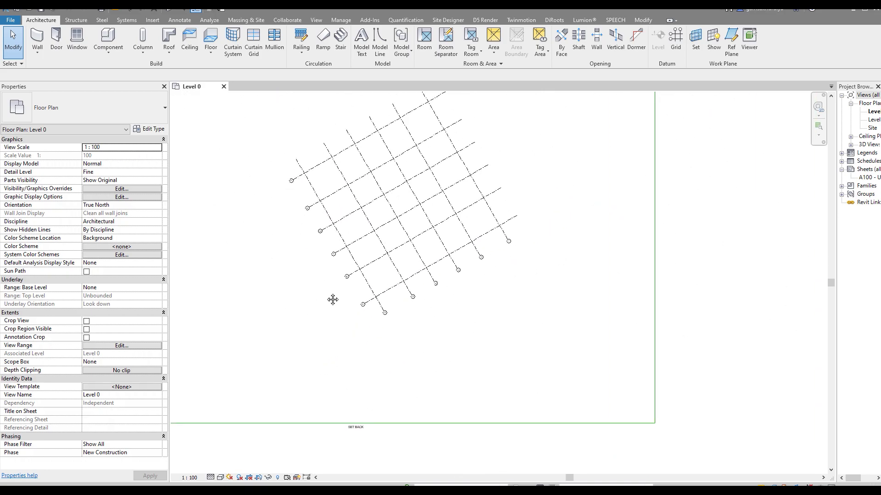
left_click(278, 478)
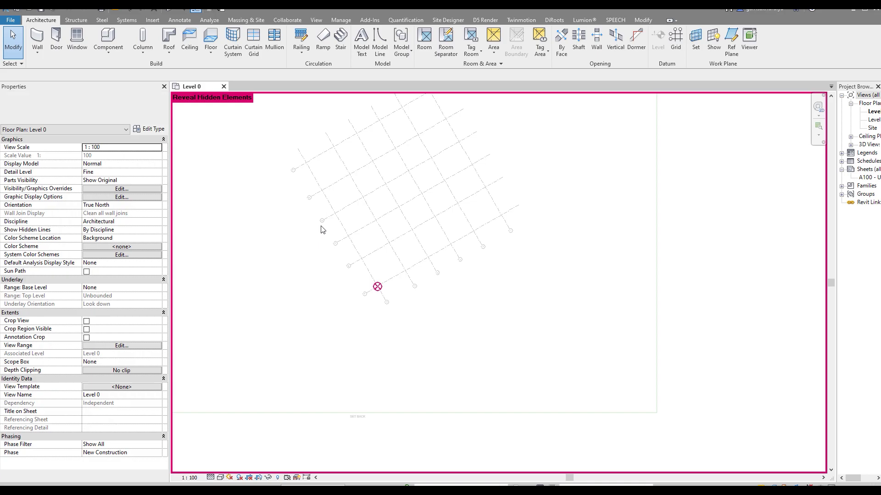
left_click(377, 287)
scroll(452, 264, "down", 2)
scroll(390, 298, "up", 2)
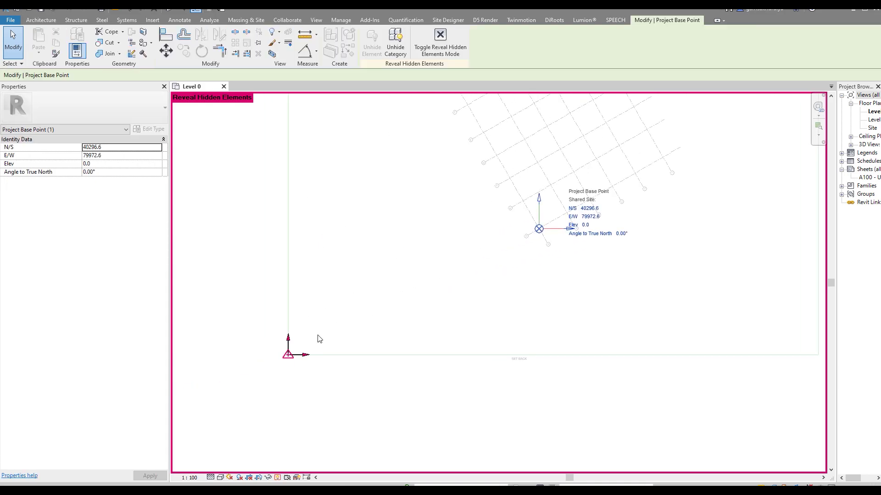
left_click(288, 361)
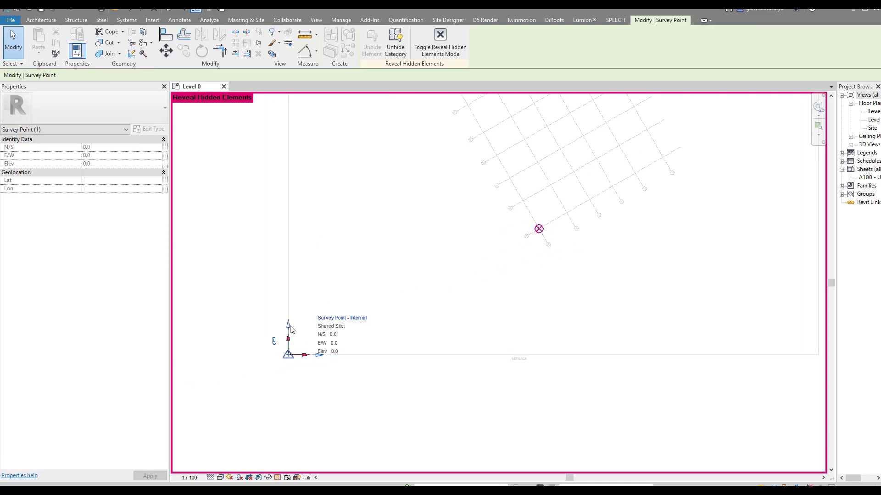
left_click(427, 312)
scroll(448, 302, "down", 2)
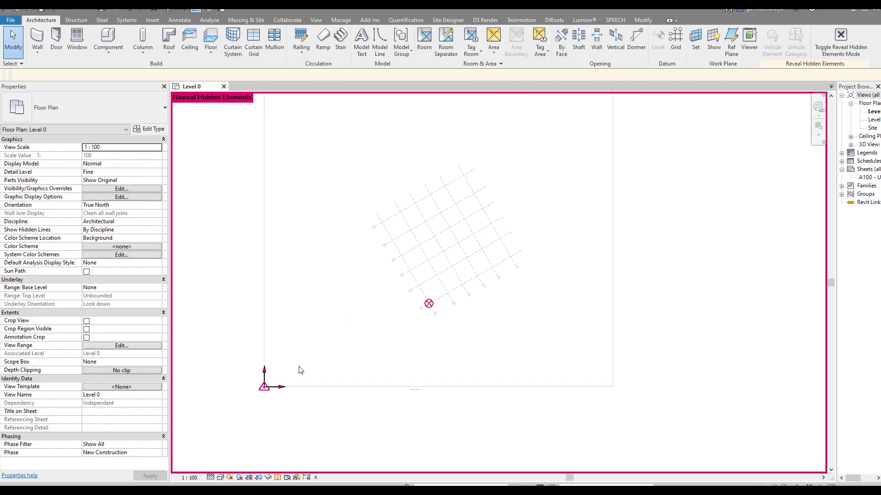
scroll(395, 336, "up", 3)
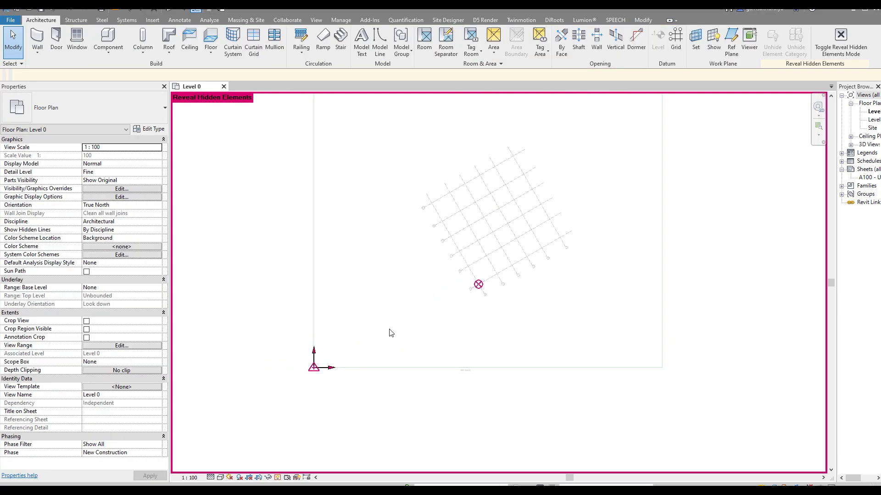
View the site in the default 3D view, return to the Level 0 plan and close the 3D view.
left_click(169, 9)
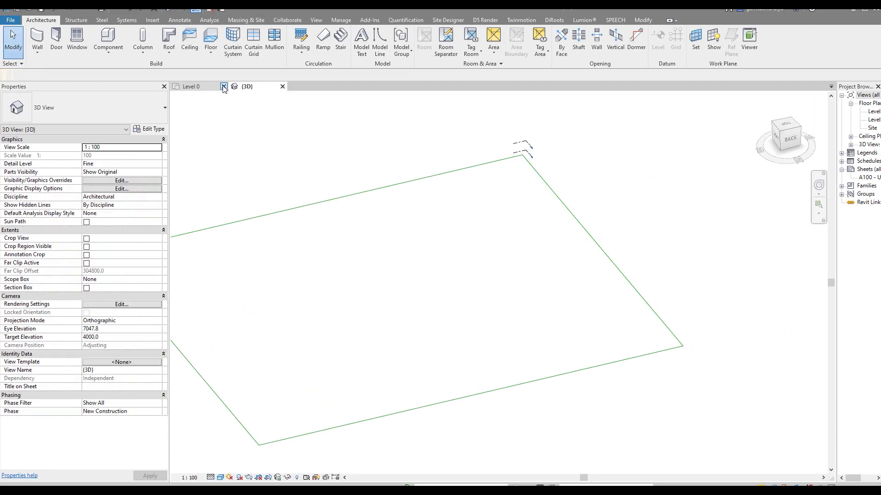
left_click(190, 87)
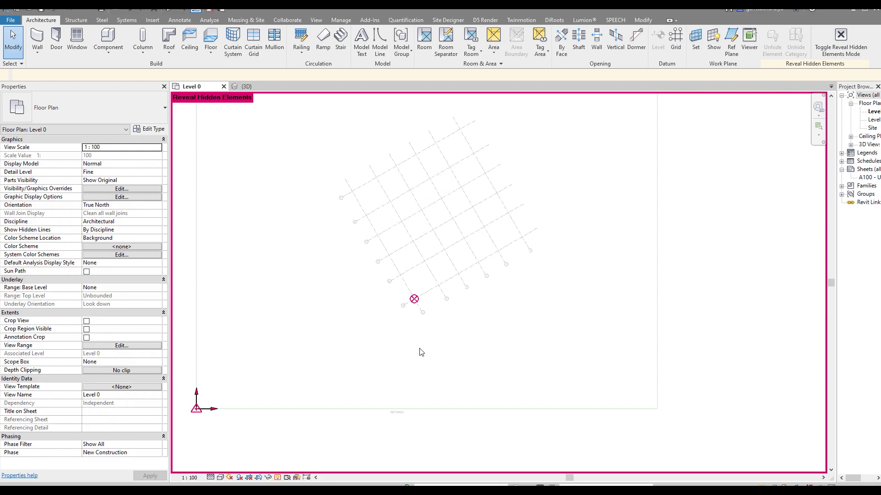
middle_click_drag(365, 233, 386, 246)
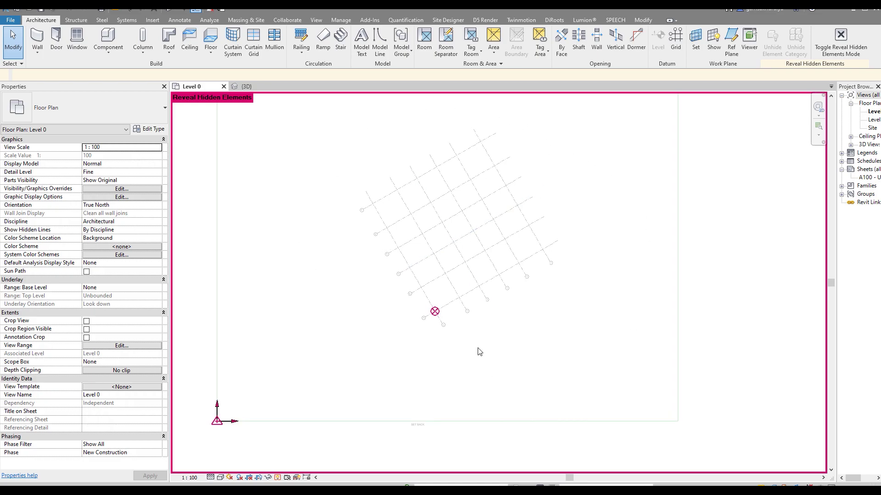
middle_click_drag(475, 255, 434, 242)
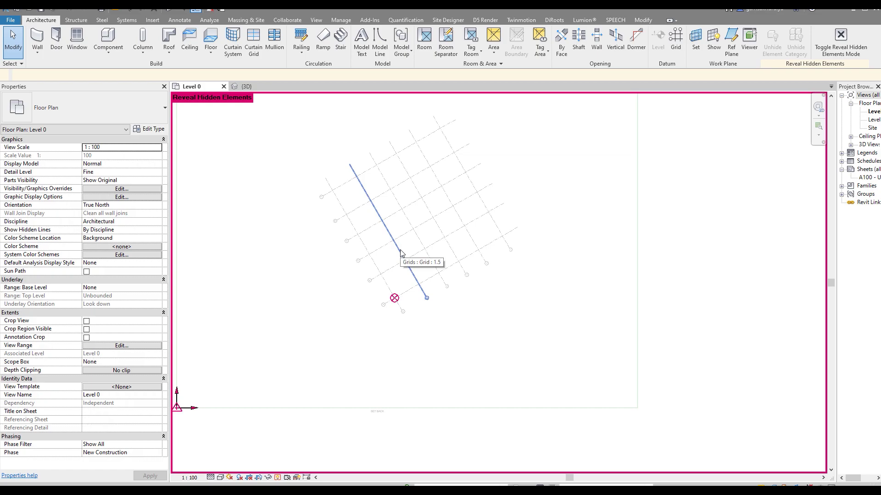
left_click(282, 87)
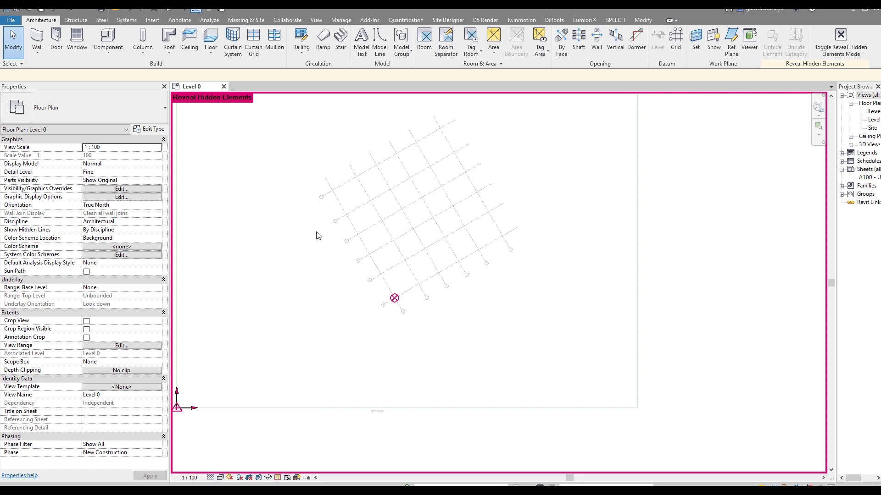
Turn off the display of hidden elements in the Level 0 plan.
middle_click_drag(317, 236, 348, 240)
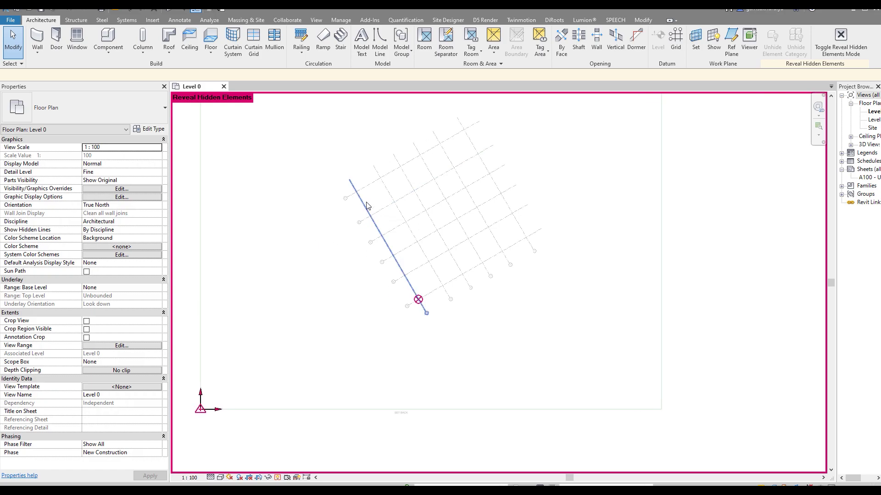
left_click(277, 478)
mouse_move(335, 334)
middle_mouse_down()
mouse_move(357, 353)
mouse_move(319, 333)
middle_mouse_up()
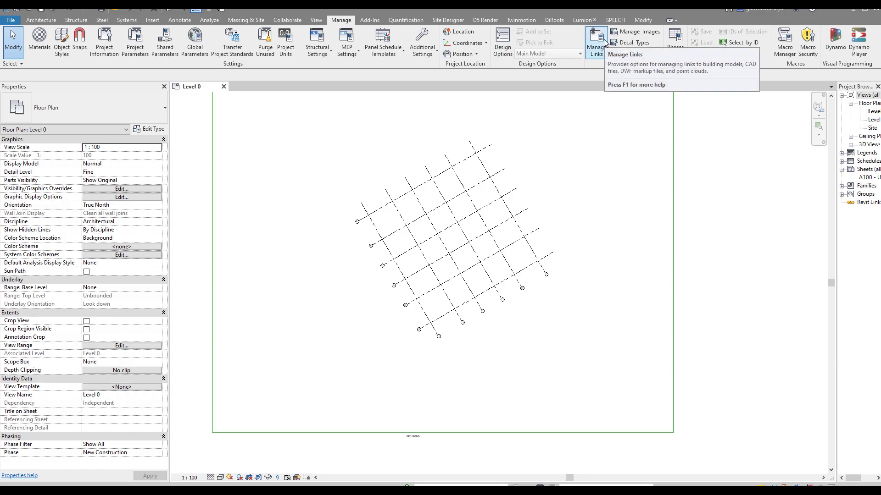
Link the Revit model Tower_1_Architecture.rvt with the positioning Auto - By Shared Coordinates.
left_click(601, 48)
left_click(477, 246)
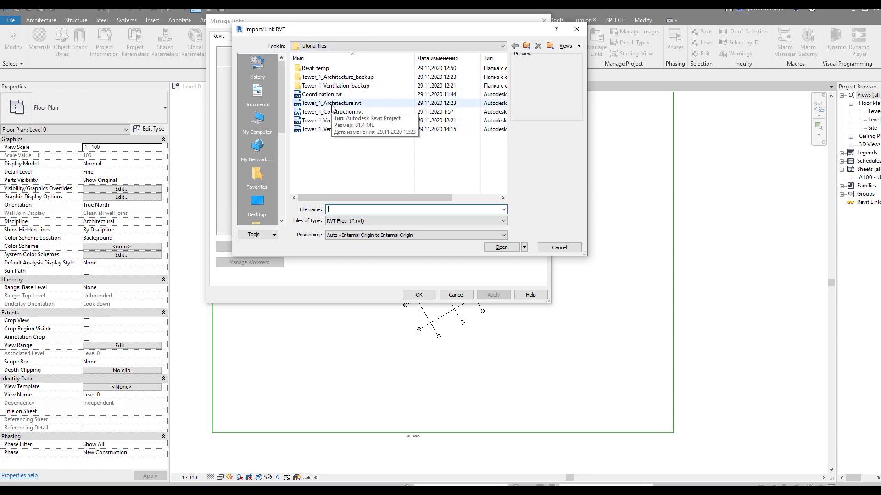
left_click(333, 109)
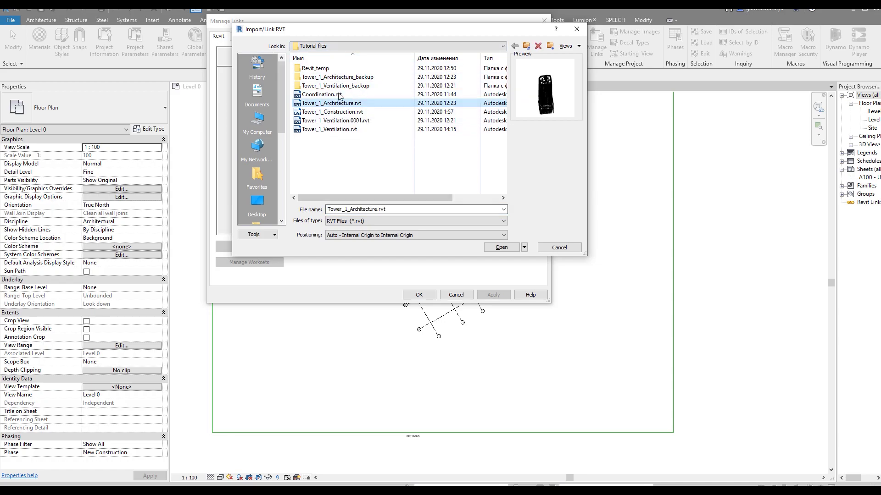
left_click(350, 238)
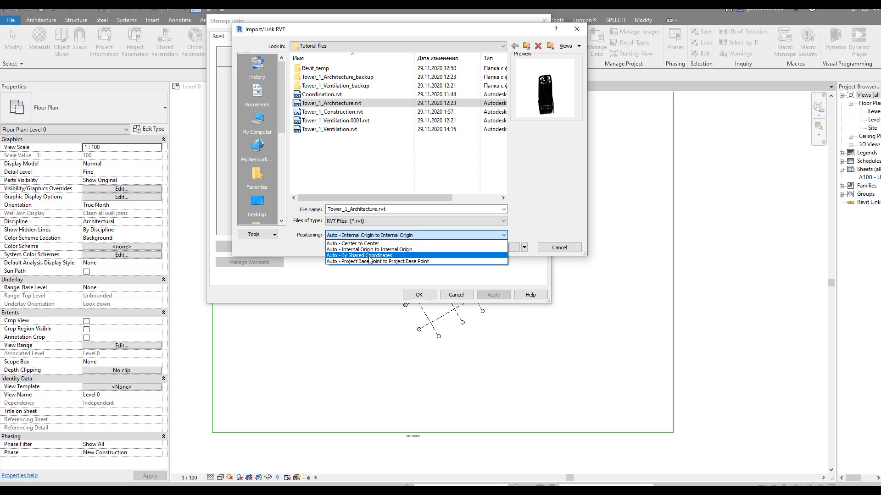
left_click(370, 255)
left_click(508, 250)
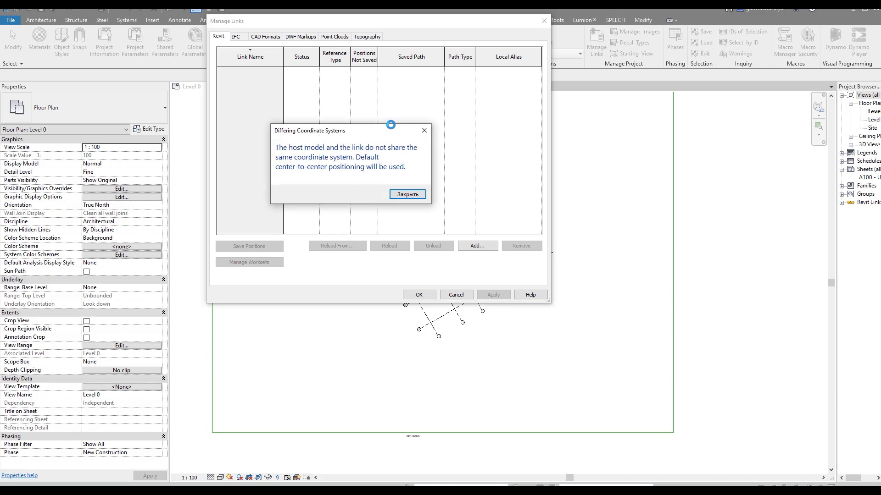
left_click(402, 193)
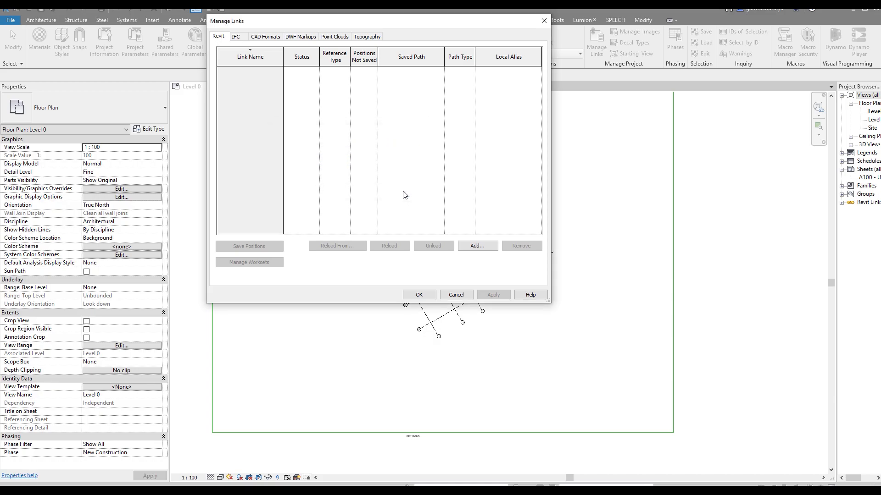
left_click(419, 295)
Move the linked architecture model away from the host grids to the empty area west of the site boundary.
scroll(351, 311, "down", 1)
left_click(350, 294)
scroll(354, 242, "down", 2)
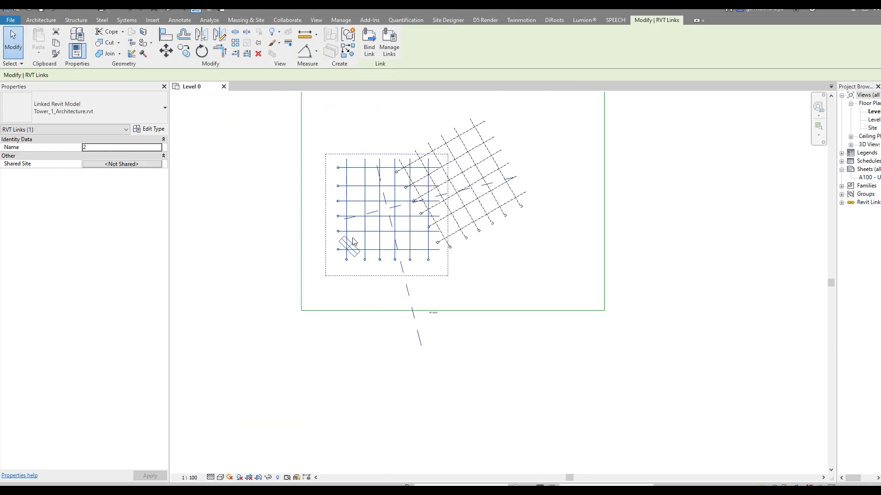
middle_click_drag(379, 256, 399, 273)
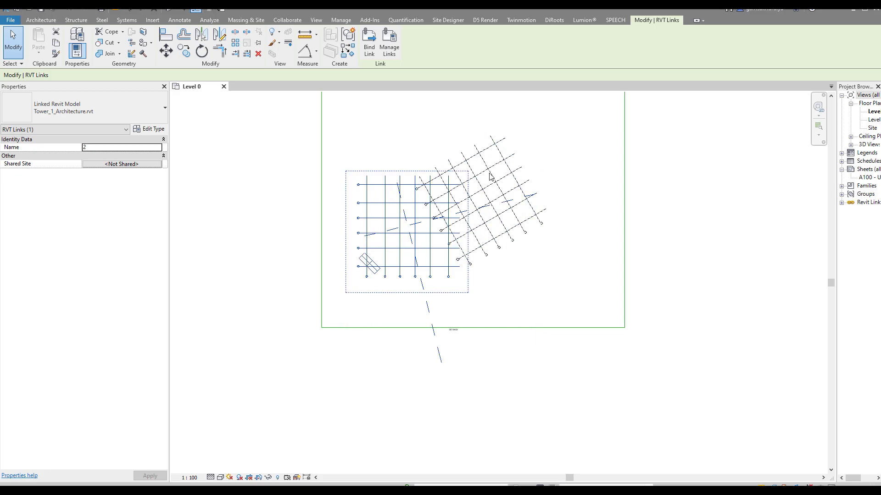
left_click_drag(424, 277, 240, 268)
middle_click_drag(272, 276, 465, 272)
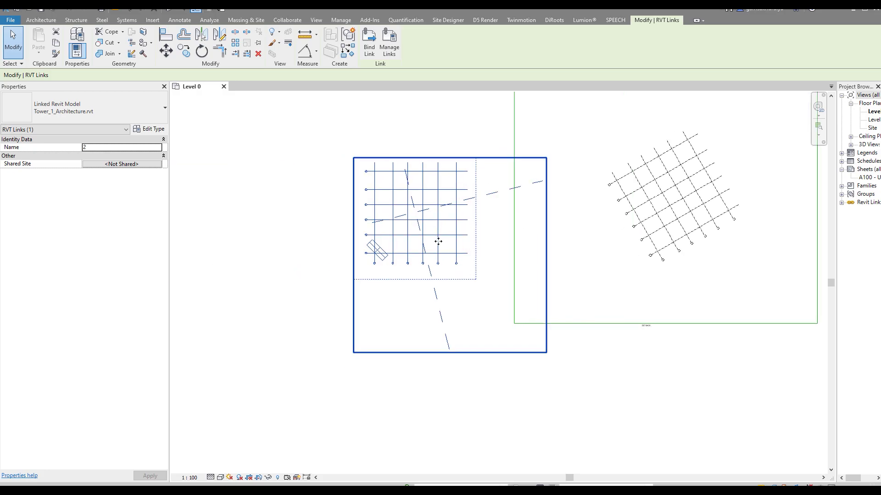
left_click_drag(425, 235, 334, 199)
left_click(255, 219)
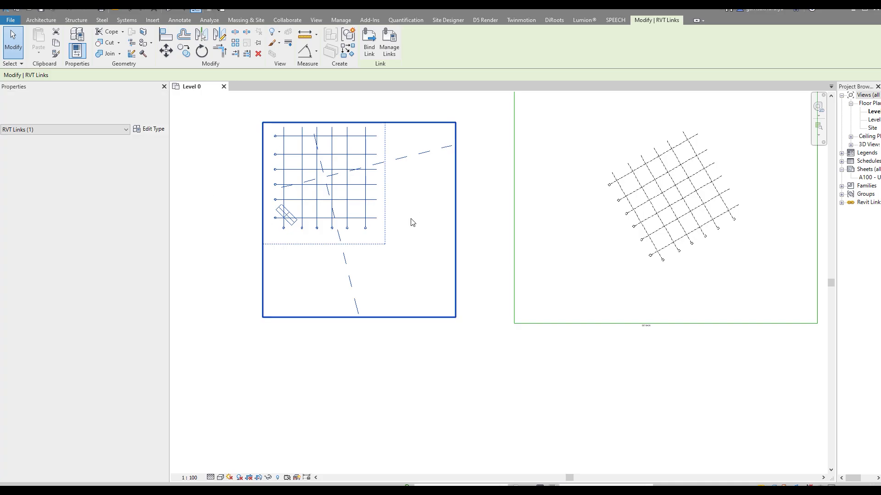
Reveal the hidden elements in the Level 0 plan and inspect the project base points of the host and the linked model.
middle_click_drag(460, 213, 429, 240)
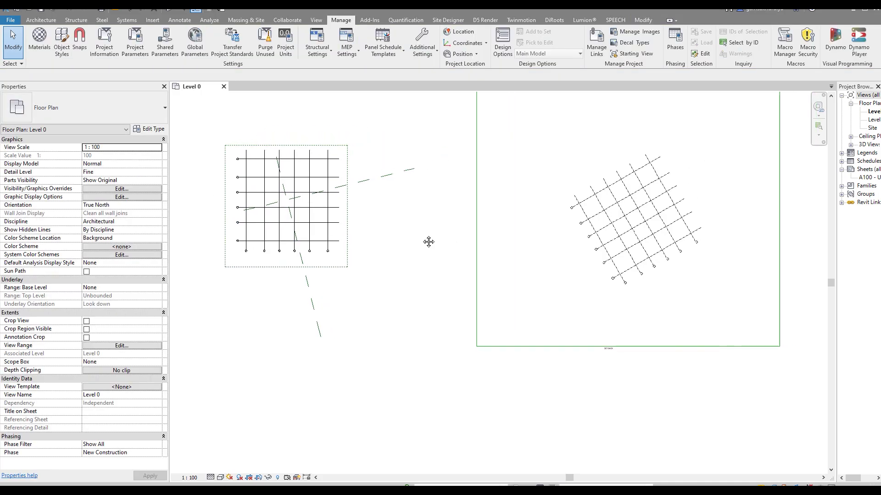
left_click(278, 478)
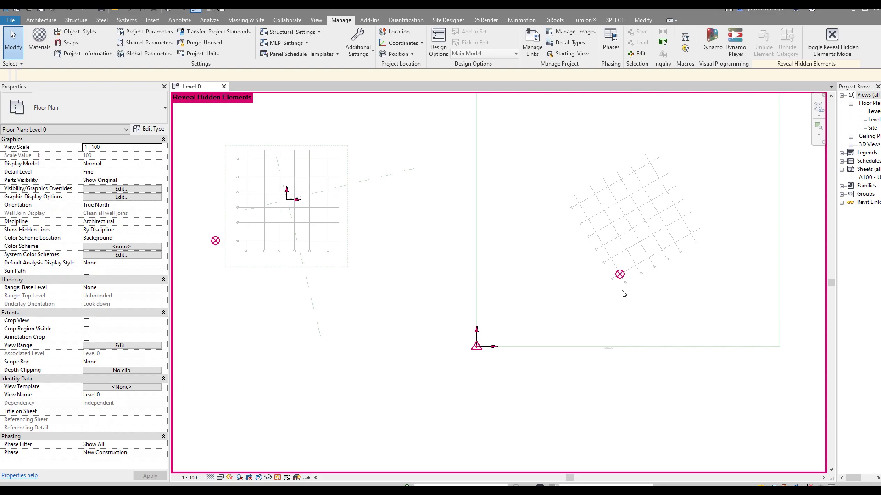
left_click(620, 274)
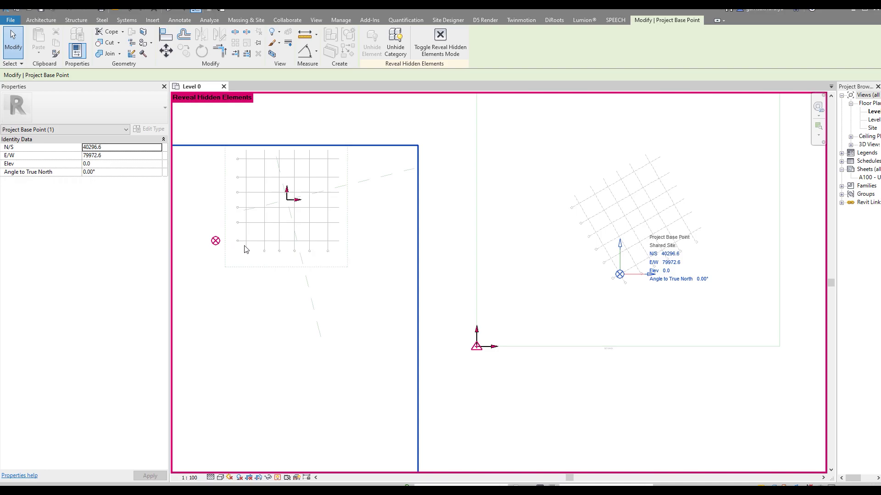
left_click(462, 252)
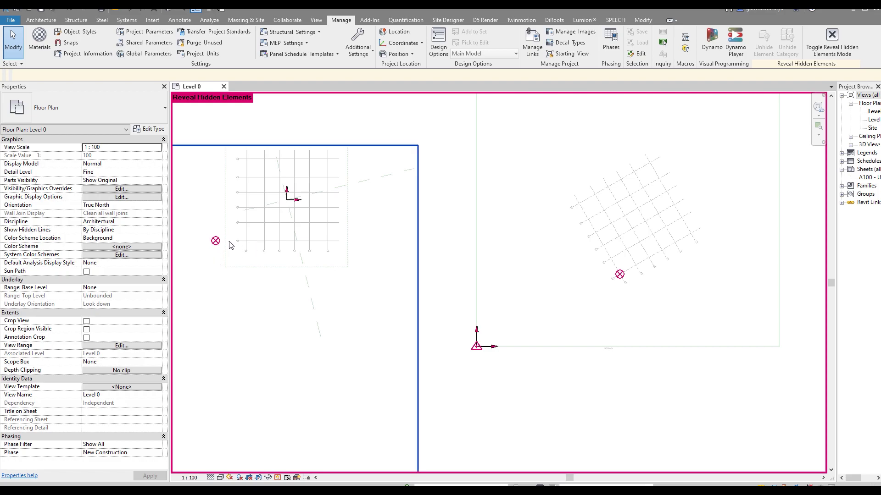
scroll(259, 243, "up", 5)
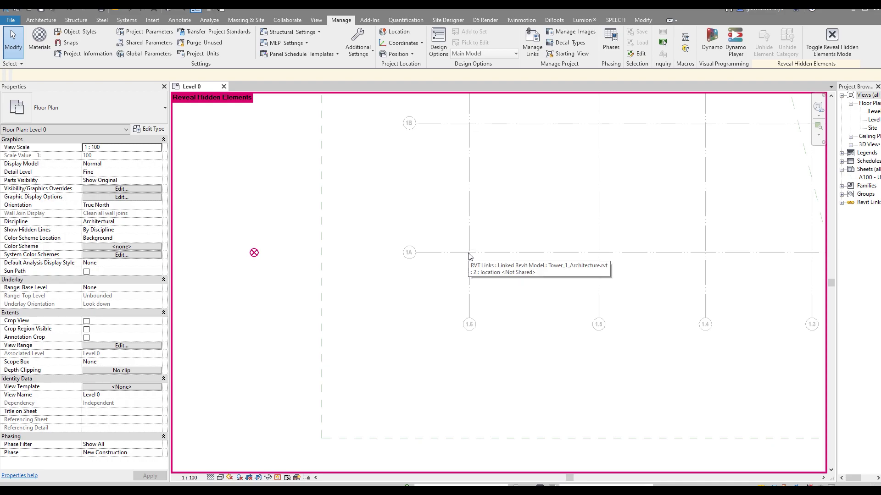
Open Tower_1_Architecture.rvt from the Tutorial files folder with a new local copy created.
left_click(532, 44)
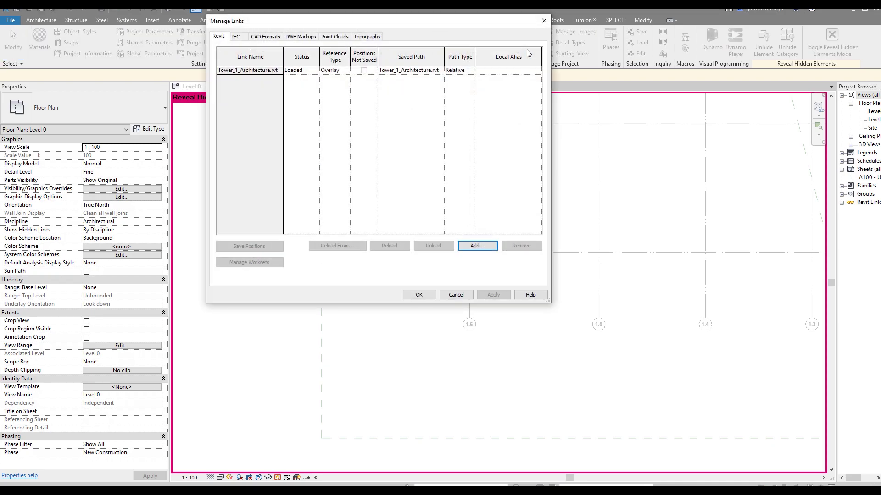
left_click(544, 20)
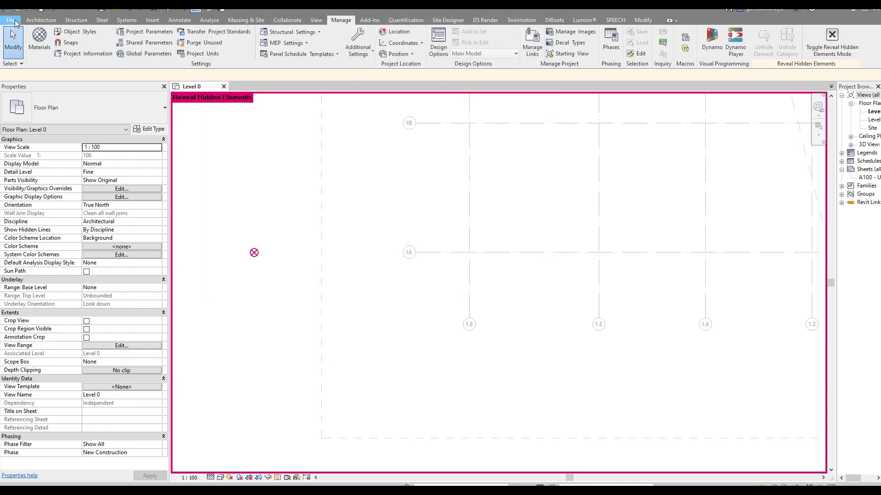
left_click(11, 20)
left_click(40, 88)
left_click(215, 56)
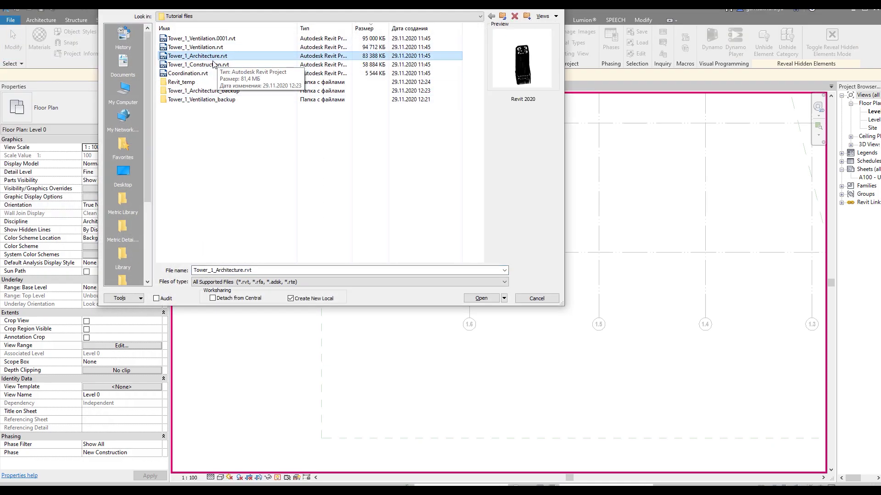
left_click(481, 298)
left_click(316, 164)
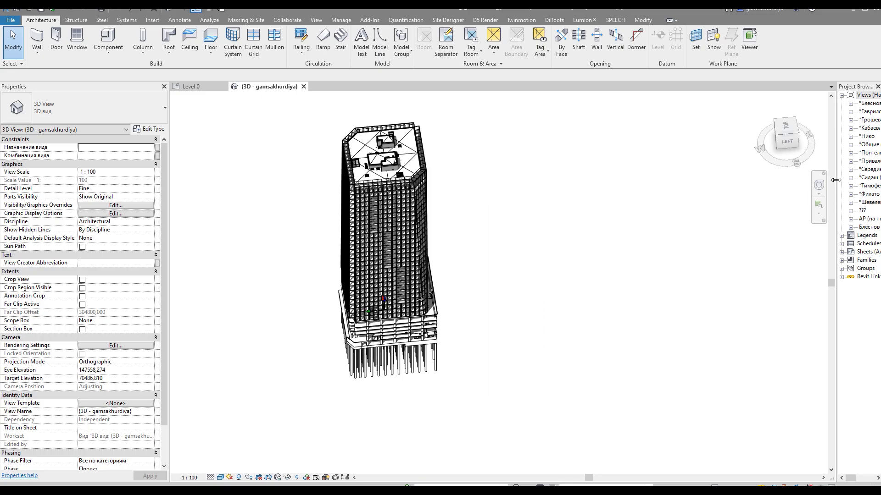
Open the floor plan view "*Нк 9 этаж" of the architecture model.
left_click_drag(836, 180, 737, 180)
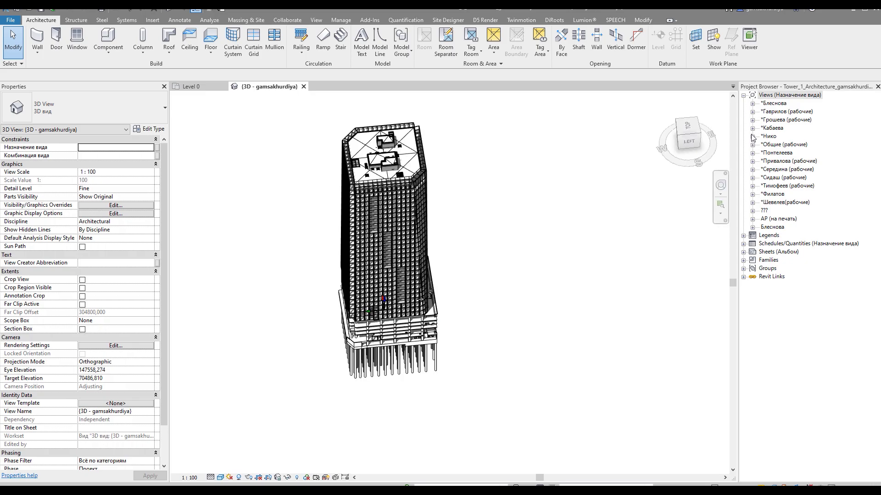
left_click(753, 137)
left_click(753, 136)
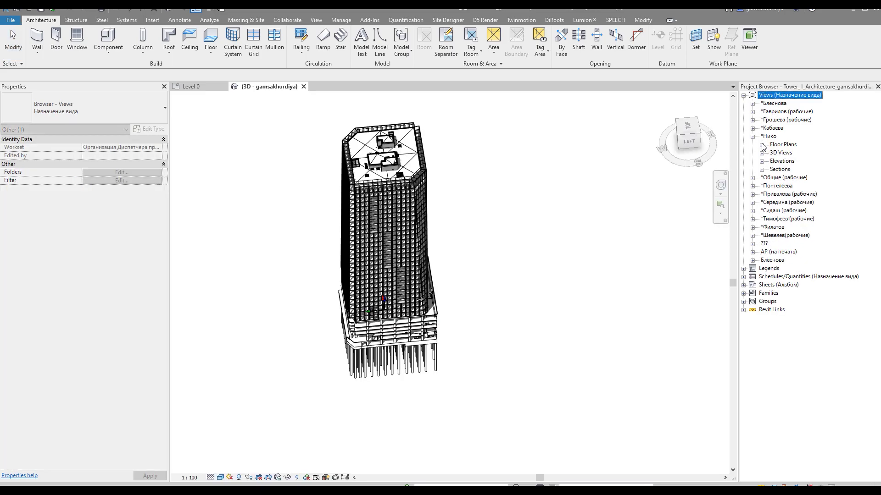
left_click(761, 145)
double_click(789, 153)
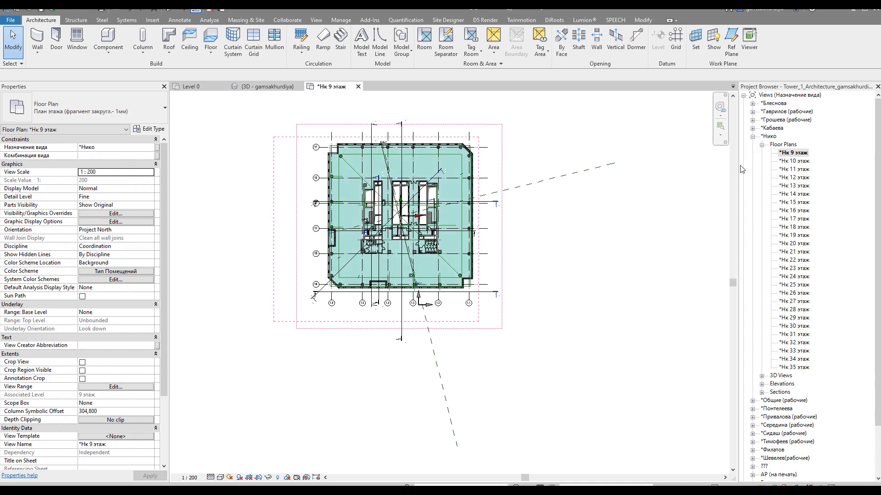
left_click_drag(740, 171, 835, 171)
scroll(342, 316, "up", 3)
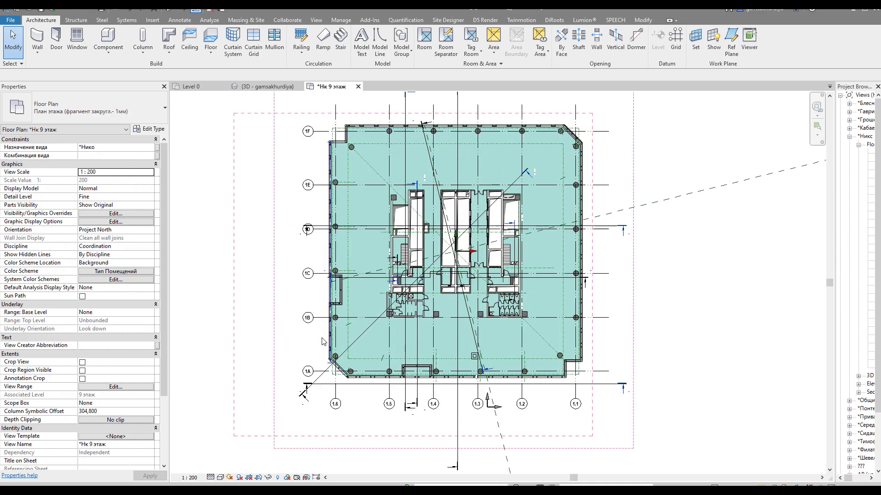
Reveal the hidden elements in the plan and move the outlying project base point close to the intersection of grids 1A and 1.6.
left_click(279, 478)
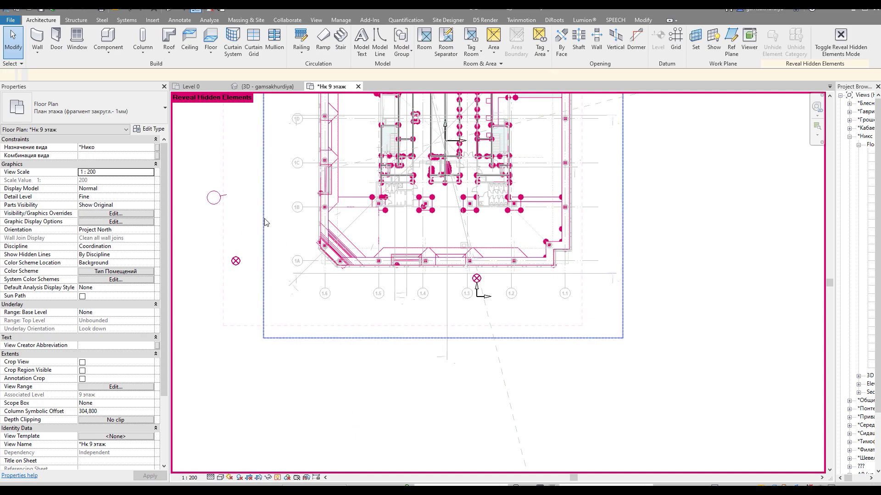
left_click(235, 261)
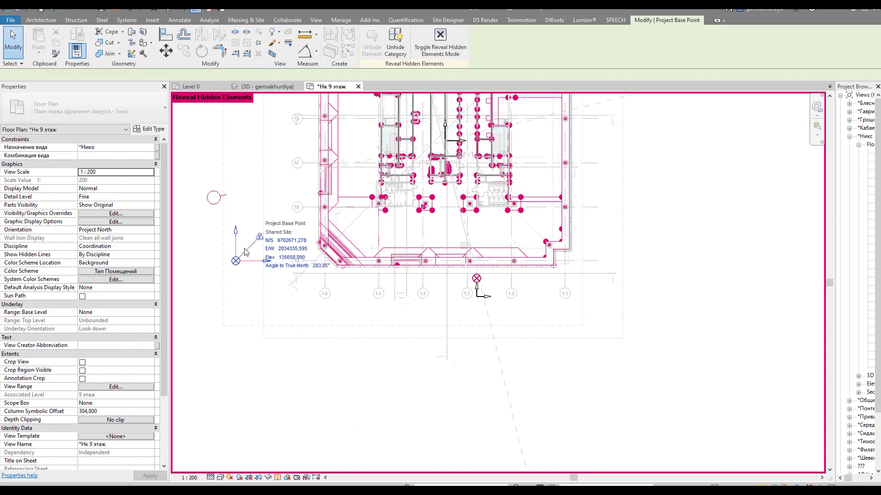
scroll(251, 260, "up", 4)
scroll(257, 143, "up", 3)
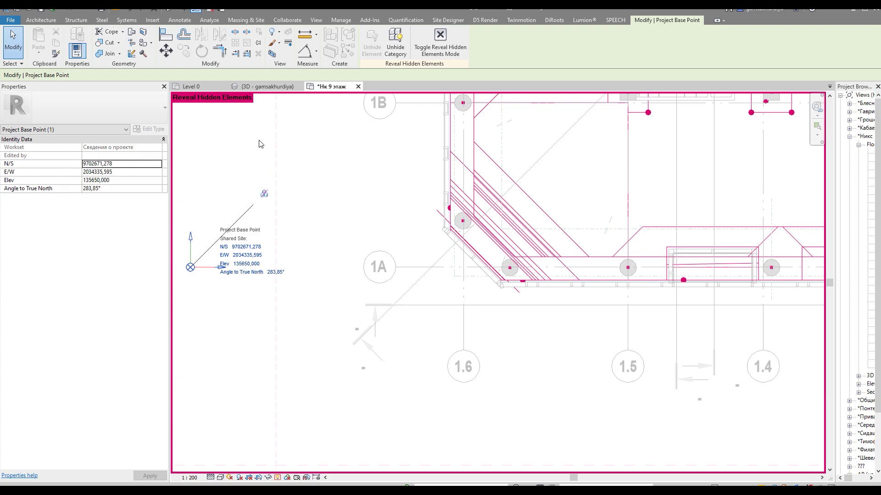
left_click(166, 50)
left_click(261, 257)
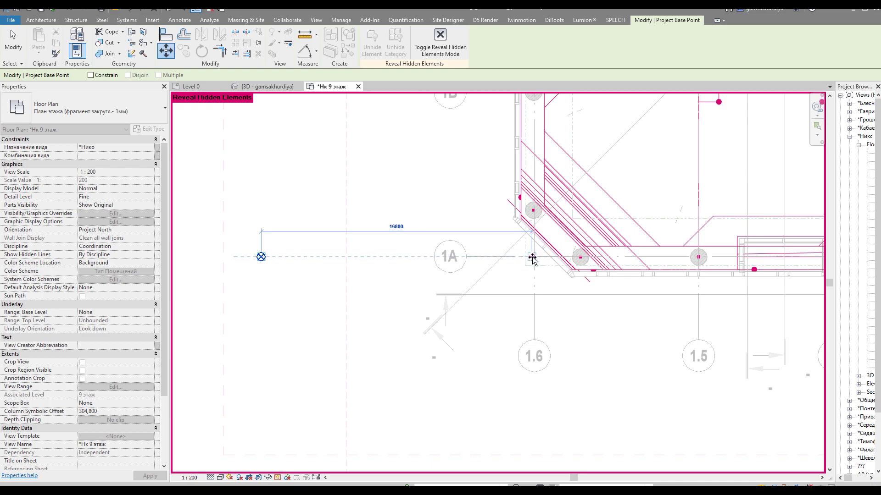
scroll(536, 257, "up", 2)
scroll(535, 255, "up", 2)
scroll(534, 254, "up", 1)
left_click(346, 393)
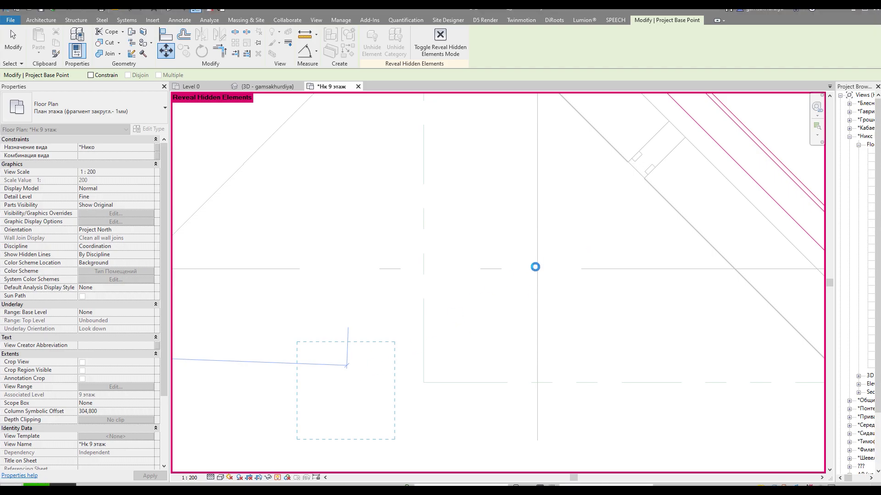
Move the project base point exactly onto the intersection of grids 1A and 1.6.
key("m")
key("v")
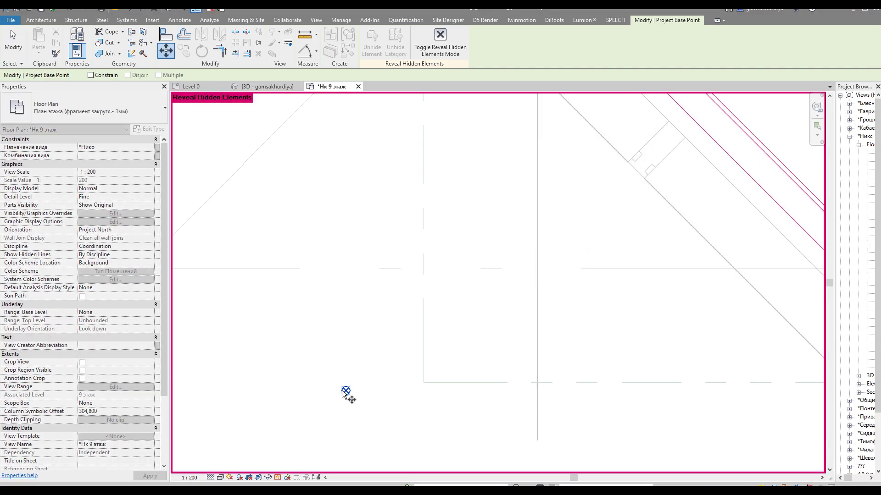
left_click(345, 391)
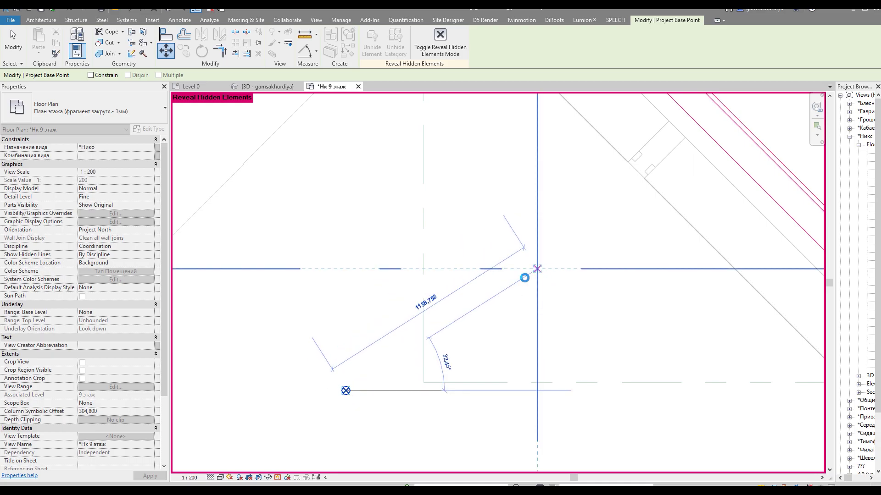
left_click(367, 294)
scroll(403, 321, "down", 6)
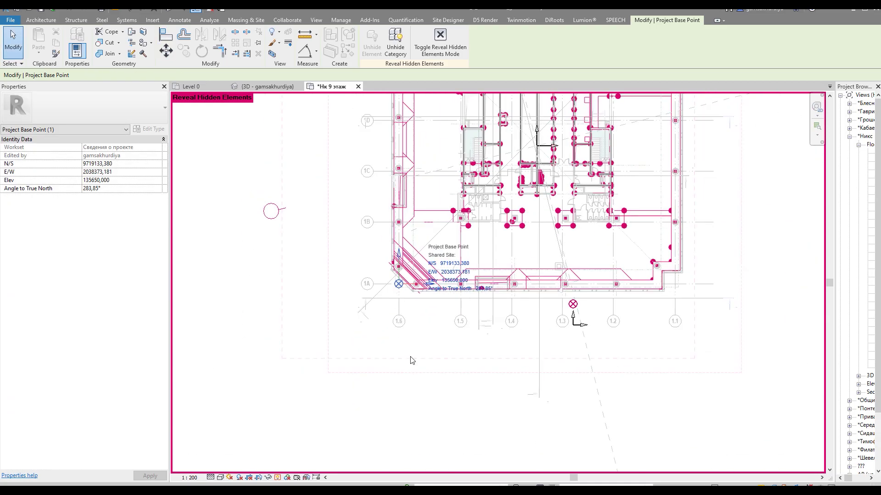
left_click(725, 362)
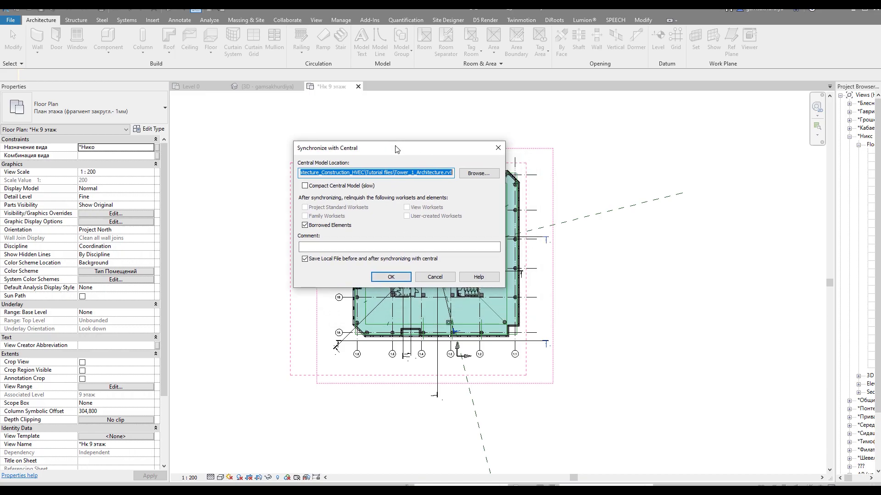
Synchronize the architecture model with its central file and close the local file without synchronizing again.
left_click(392, 277)
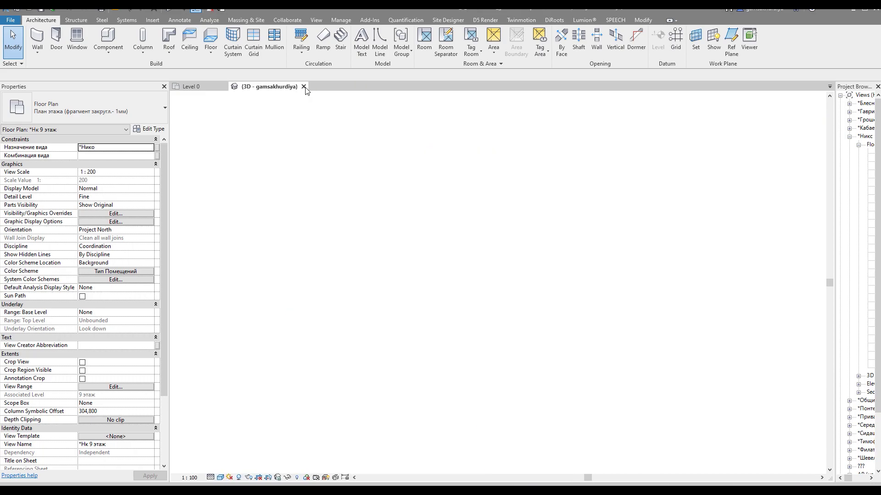
left_click(304, 87)
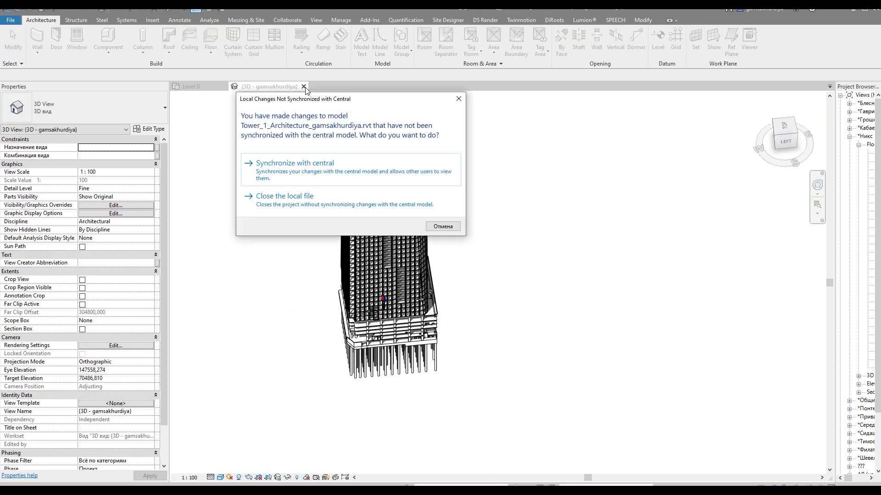
left_click(321, 200)
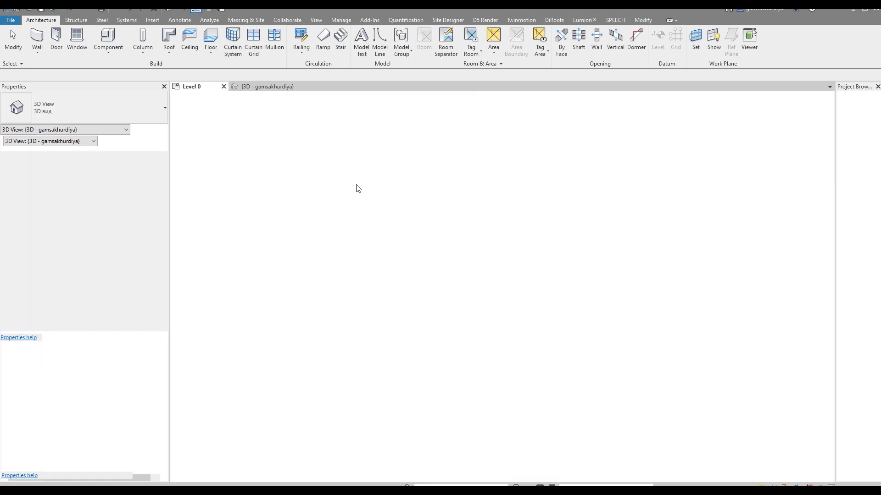
Reload the Tower_1_Architecture.rvt link in the Coordination file.
scroll(431, 232, "down", 3)
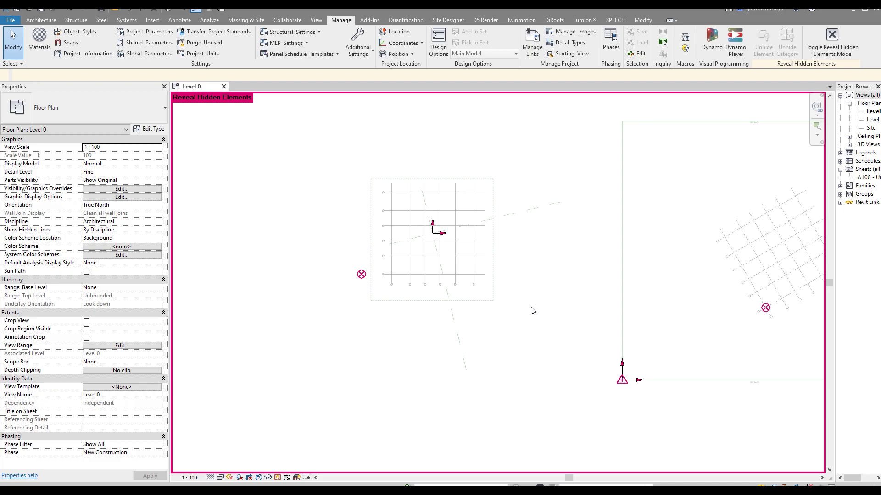
middle_click_drag(549, 303, 460, 314)
scroll(383, 292, "up", 1)
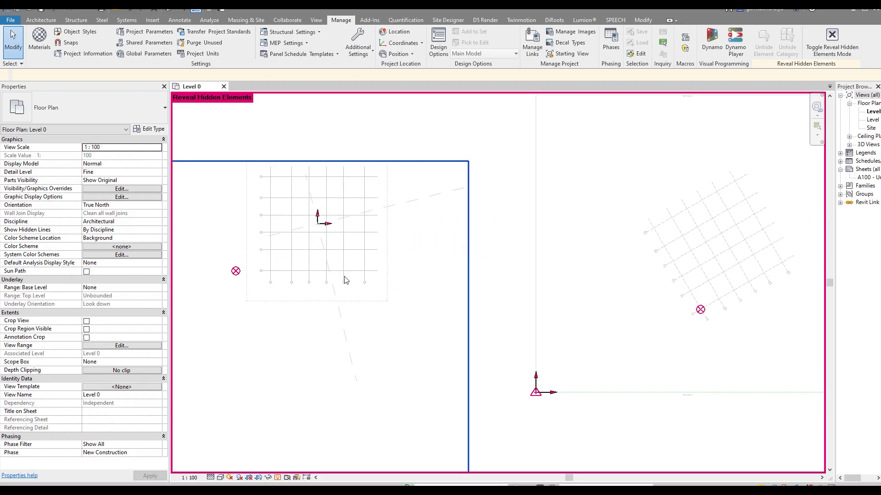
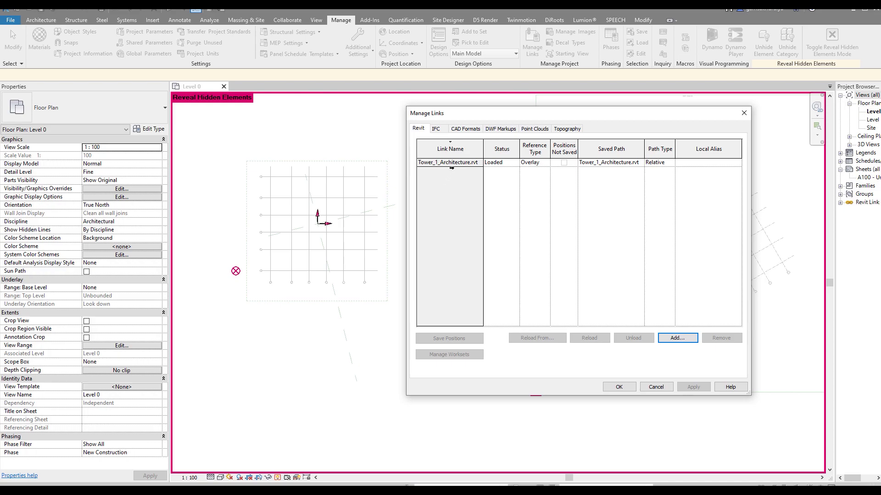
left_click(458, 163)
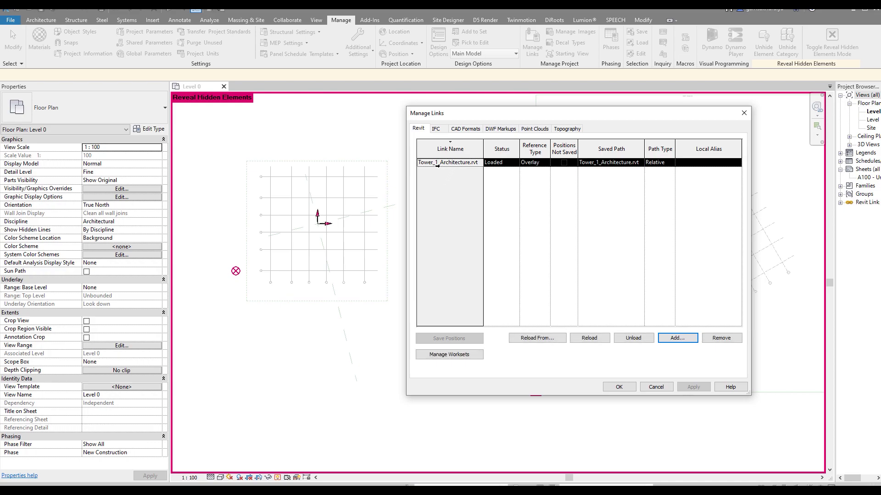
left_click(582, 339)
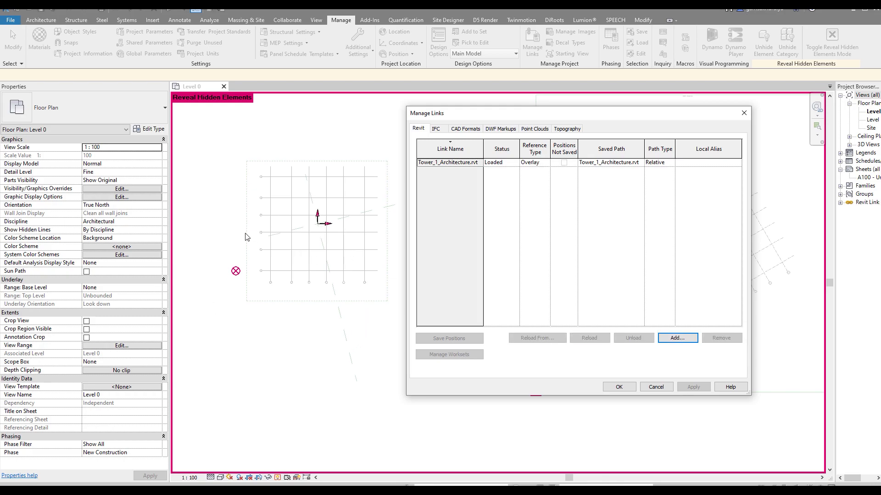
left_click(619, 386)
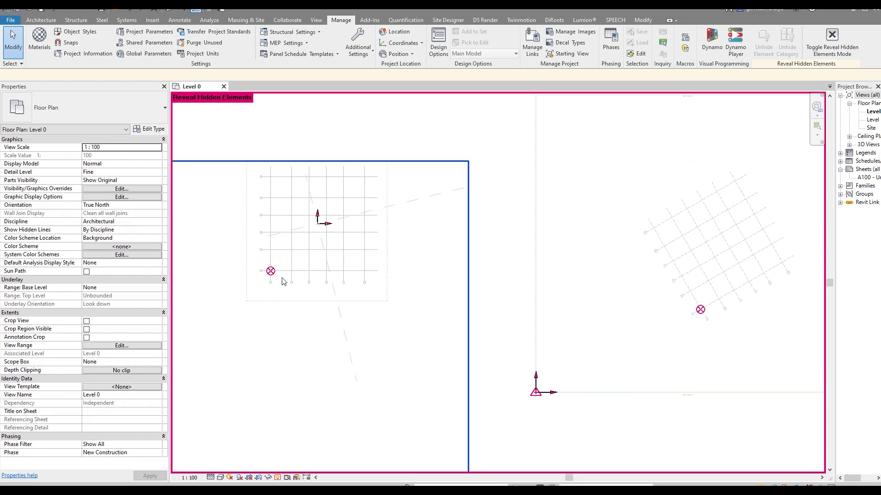
Examine the linked model's project base point against grids 1A and 1.6 and the host model's base point.
scroll(271, 272, "up", 5)
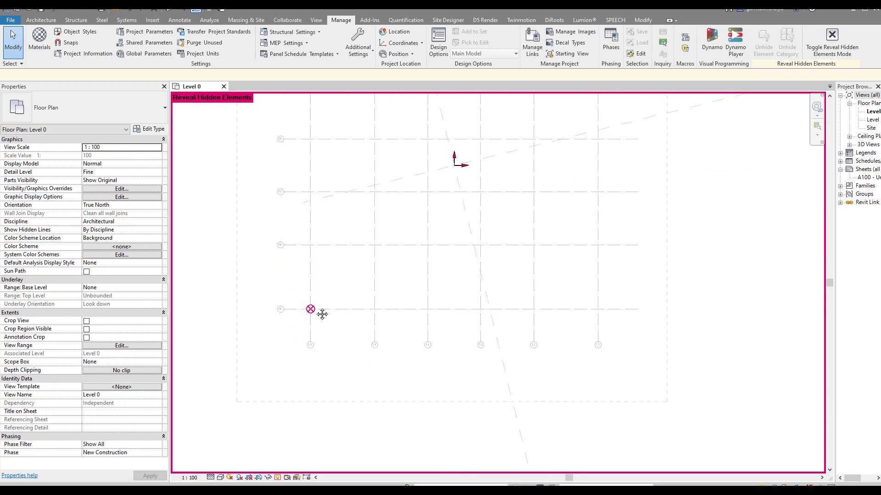
scroll(309, 361, "down", 3)
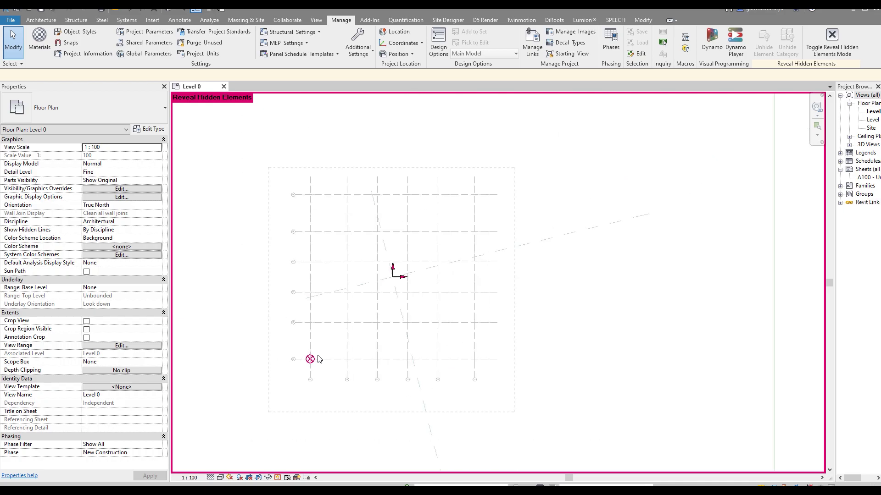
scroll(308, 361, "up", 2)
scroll(308, 361, "up", 1)
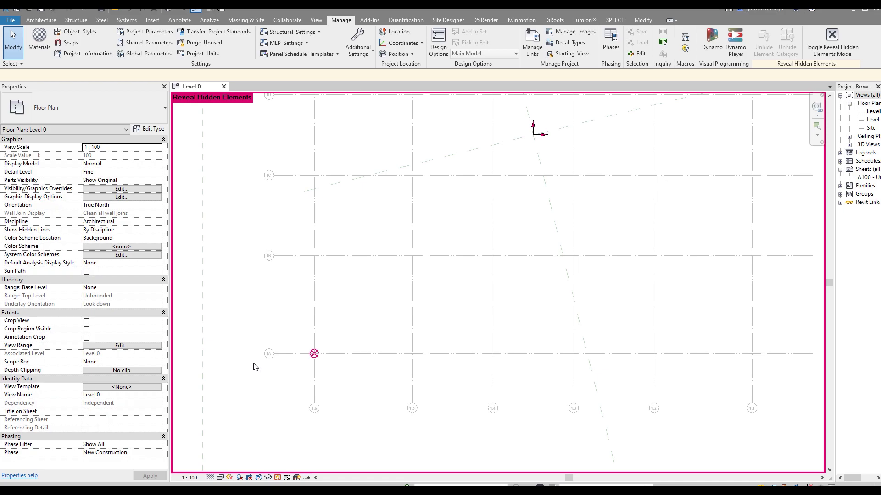
scroll(321, 384, "down", 2)
middle_click_drag(421, 415, 488, 269)
scroll(312, 239, "down", 1)
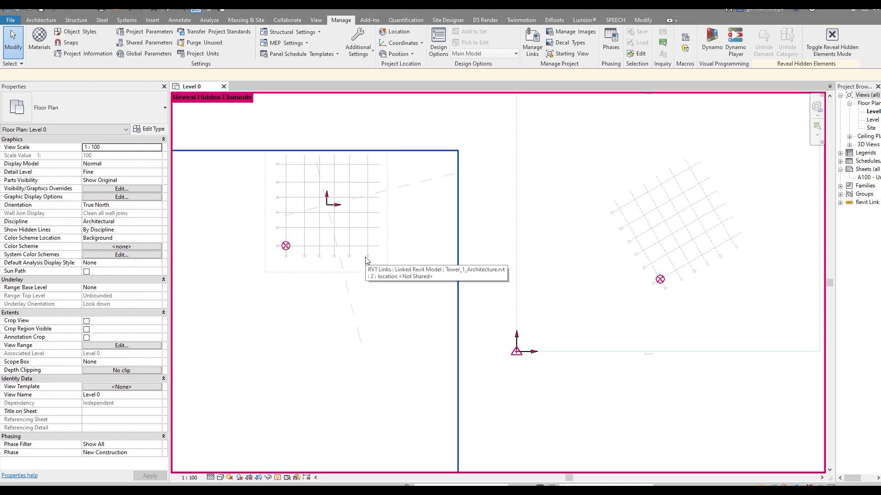
Align grid 1.6 of the linked Tower_1_Architecture.rvt model with the host's rotated grid 1.6.
key("a")
key("l")
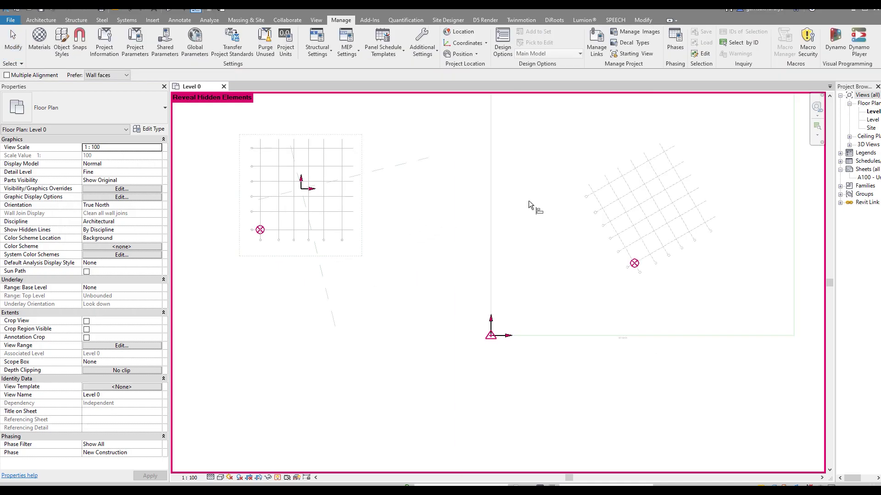
scroll(579, 276, "up", 5)
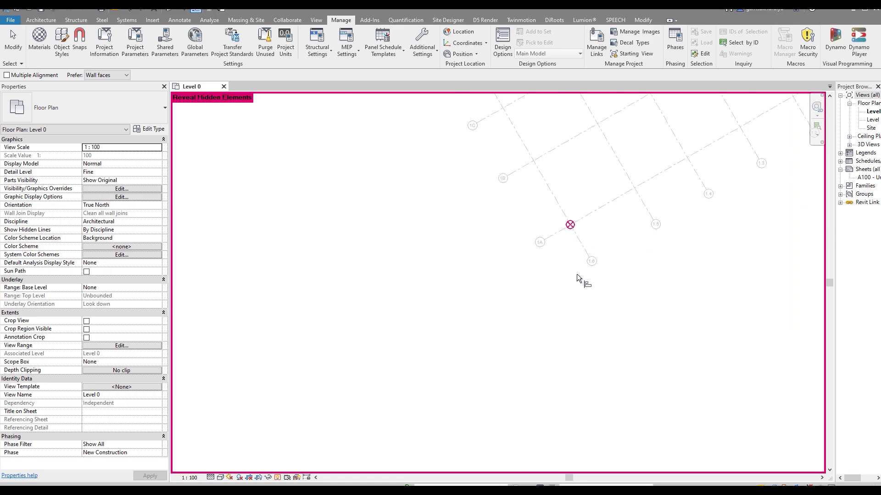
scroll(577, 282, "down", 5)
scroll(436, 276, "up", 5)
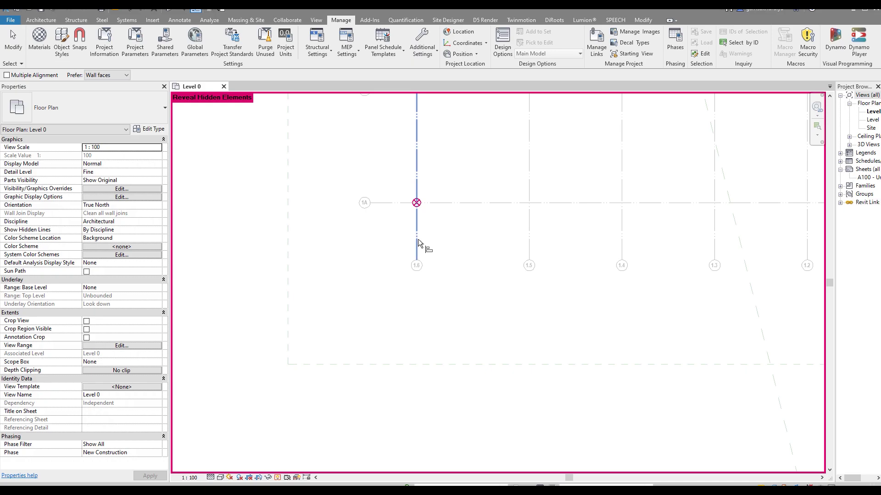
scroll(475, 337, "down", 6)
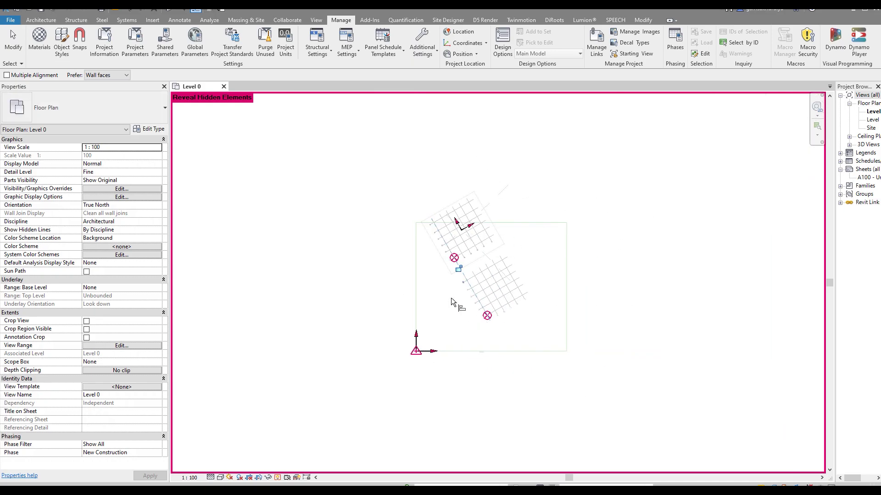
Align grid 1A of the linked architecture model with grid 1A of the host file.
scroll(514, 338, "up", 6)
scroll(546, 342, "down", 5)
scroll(441, 229, "up", 4)
left_click(464, 221)
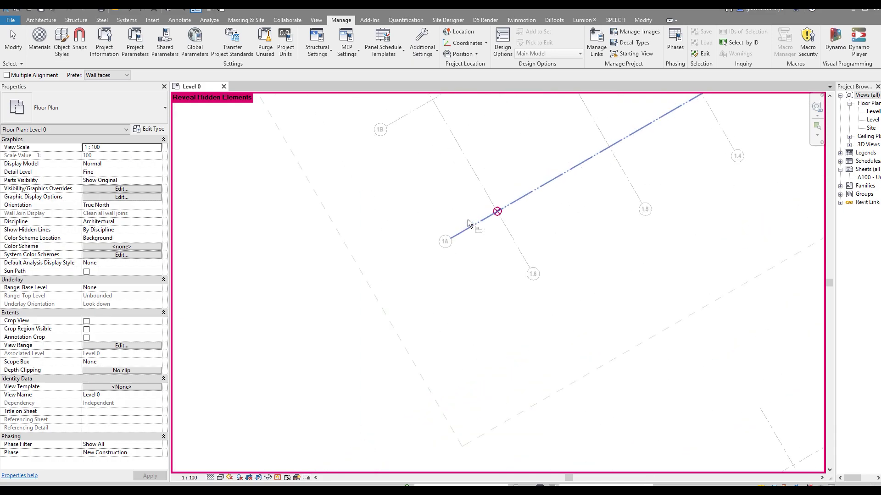
scroll(472, 222, "down", 4)
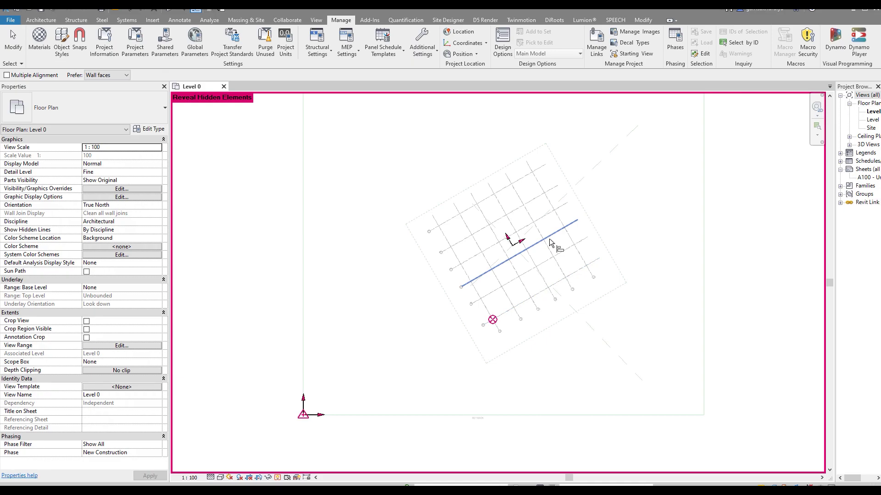
key("Escape")
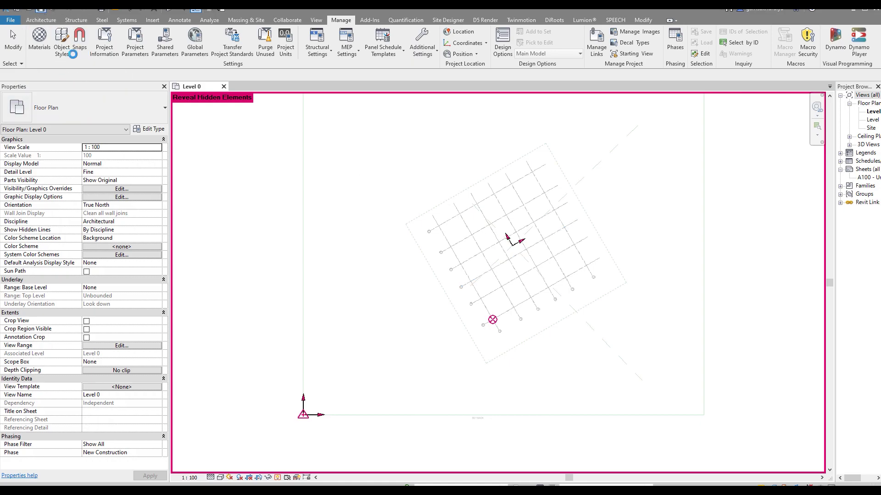
key("a")
key("l")
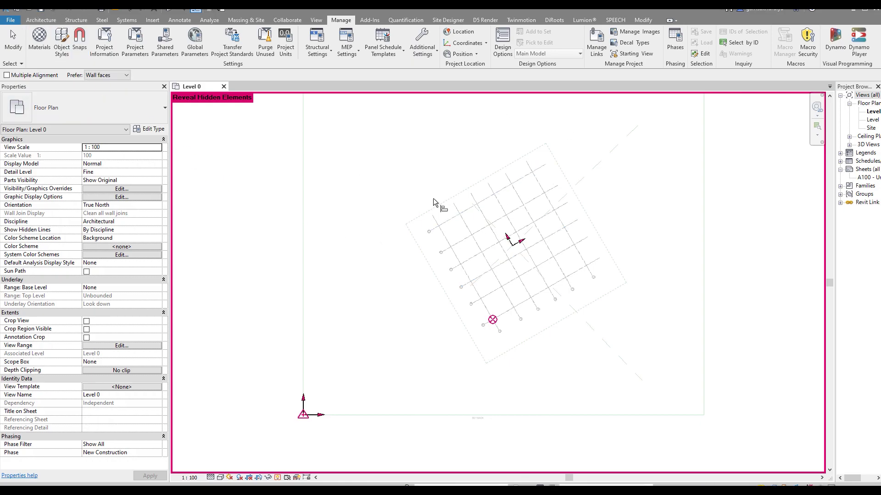
key("Escape")
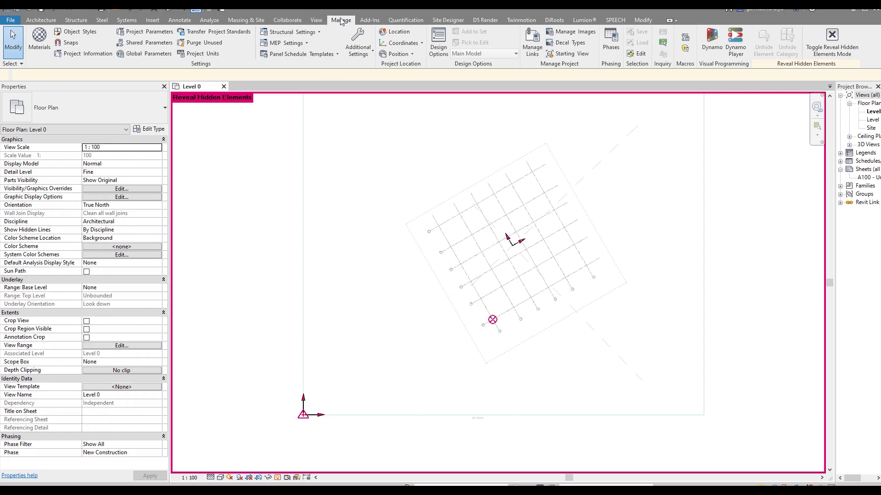
Publish the shared coordinates to the Tower_1_Architecture.rvt link at its current site and save the new position back to the link.
left_click(422, 44)
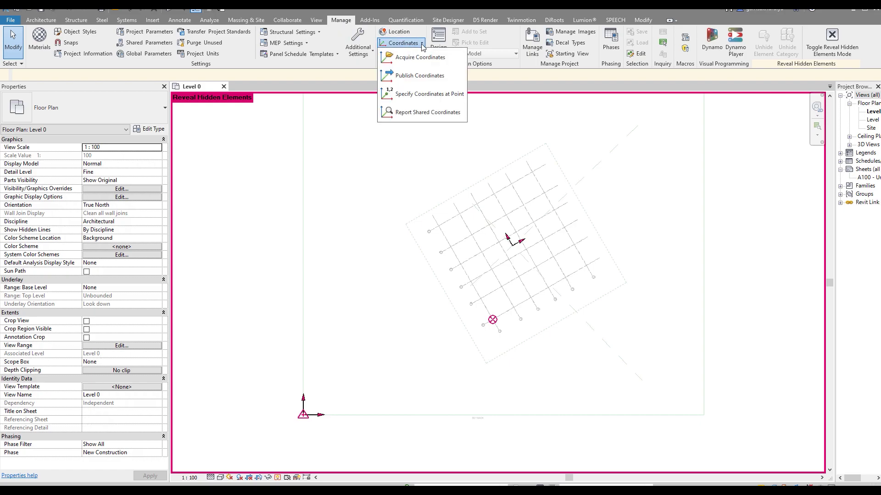
left_click(434, 78)
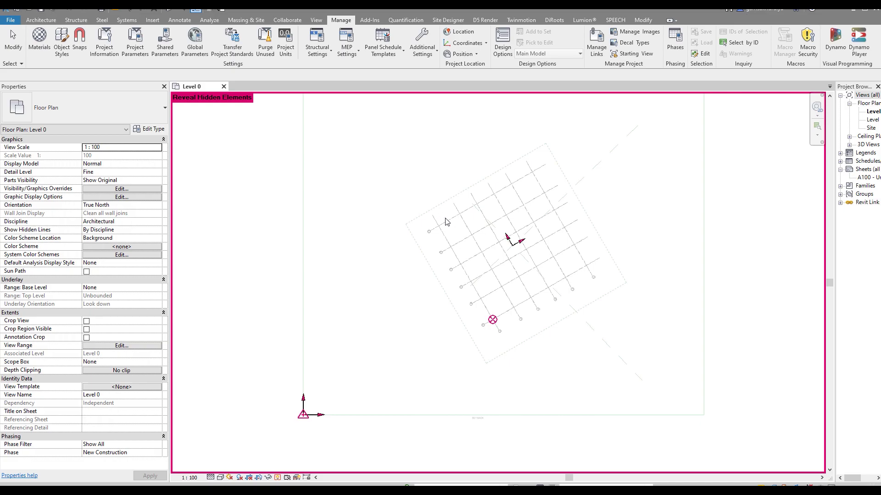
scroll(447, 248, "up", 3)
left_click(444, 262)
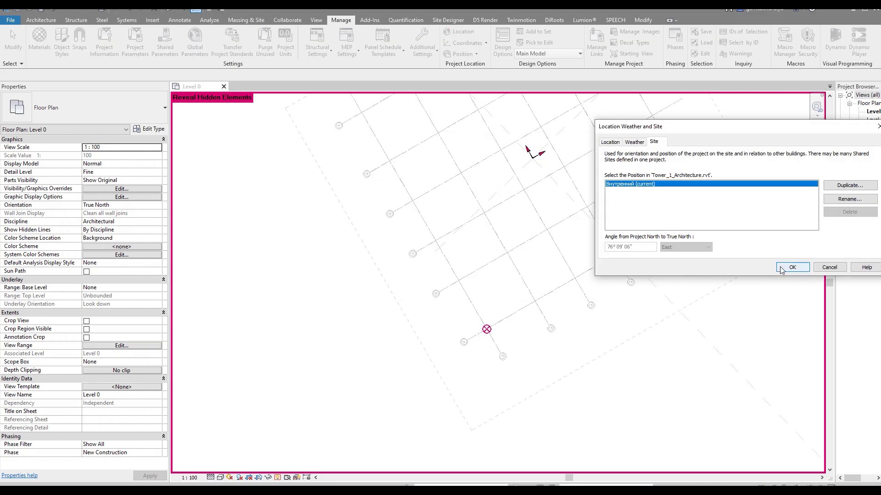
left_click(782, 269)
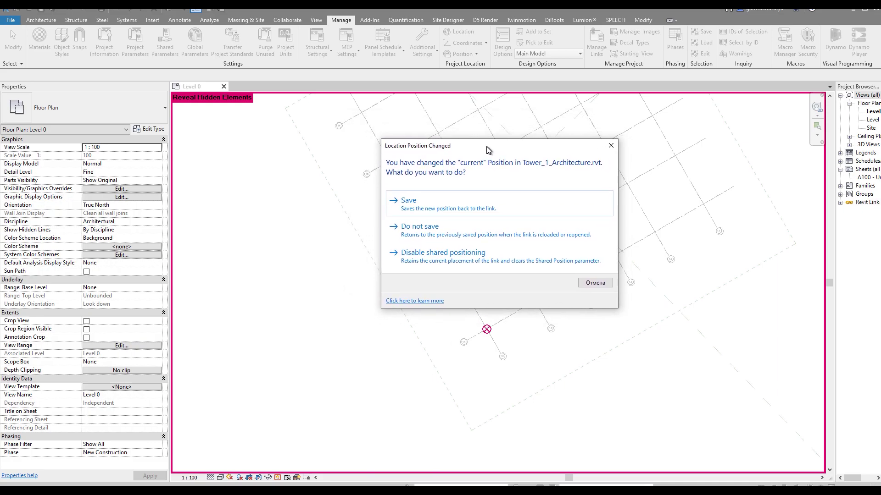
left_click_drag(436, 150, 434, 160)
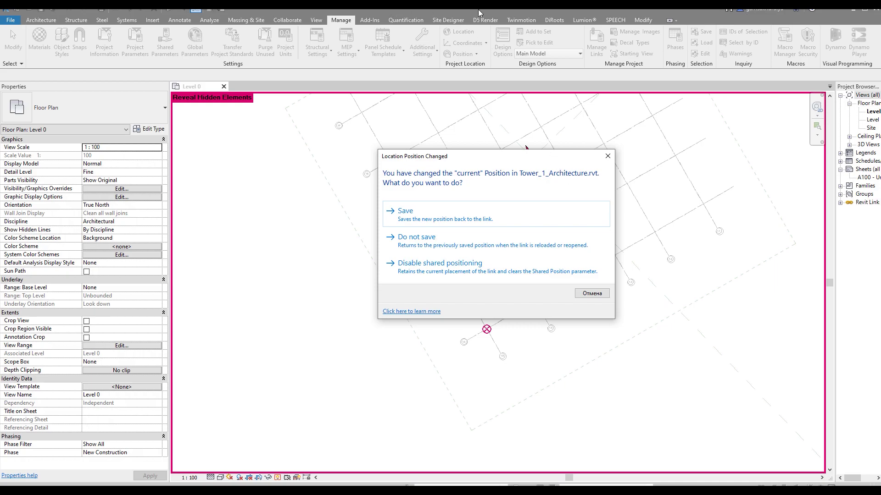
left_click_drag(544, 156, 550, 153)
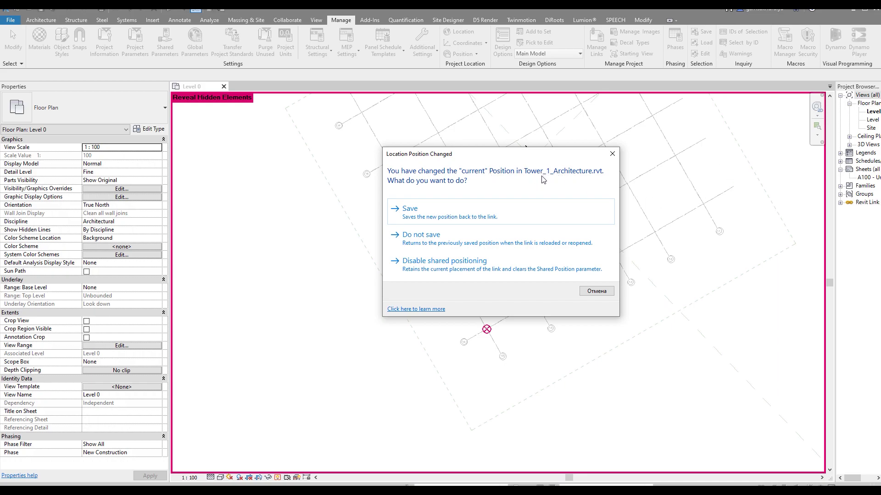
left_click(444, 210)
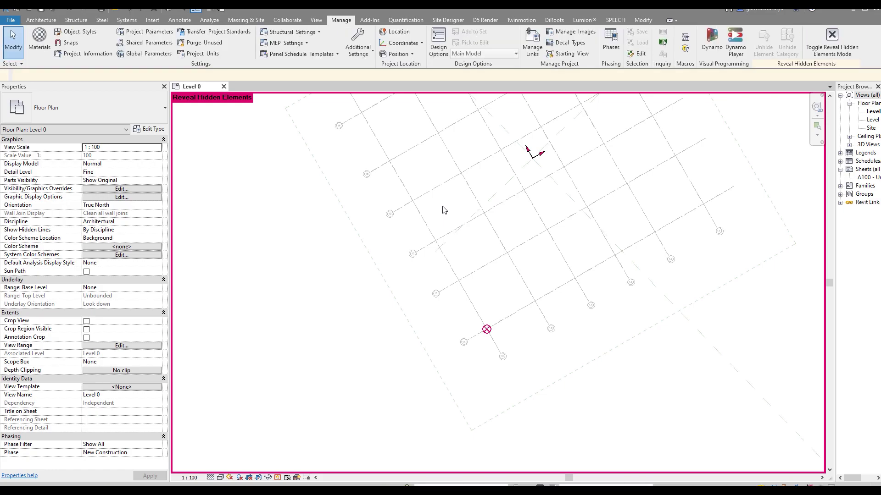
Turn off Reveal Hidden Elements and remove the Tower_1_Architecture.rvt link from the Coordination file.
scroll(422, 374, "down", 3)
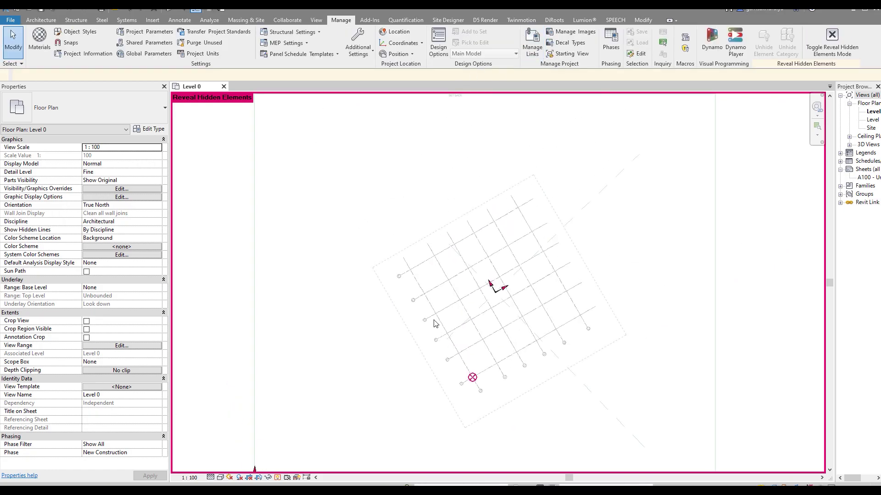
left_click(277, 477)
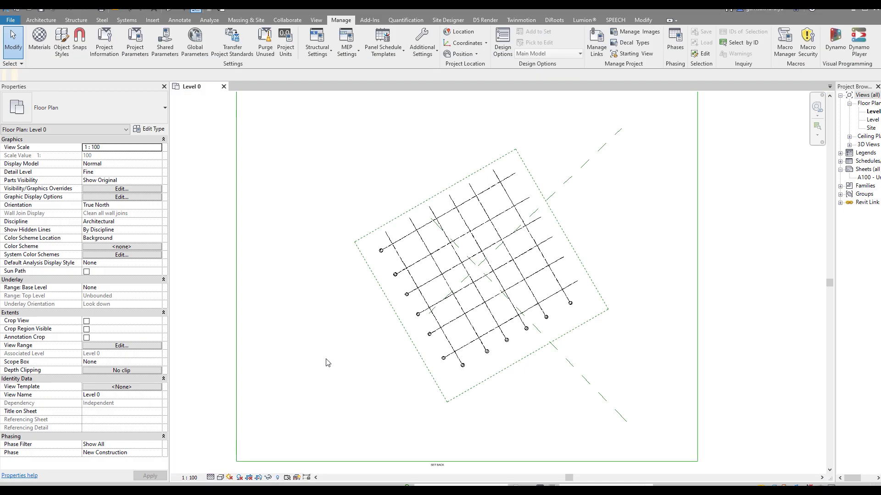
left_click(596, 42)
left_click(459, 163)
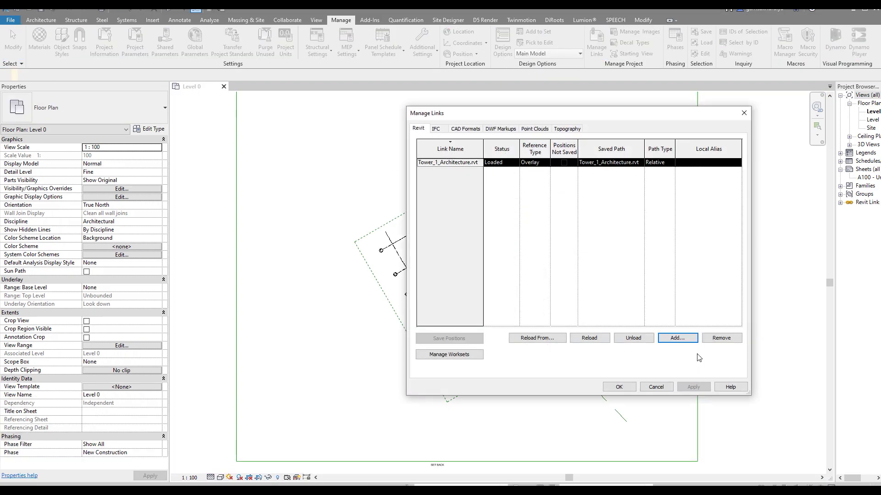
left_click(718, 338)
left_click(371, 198)
left_click(617, 387)
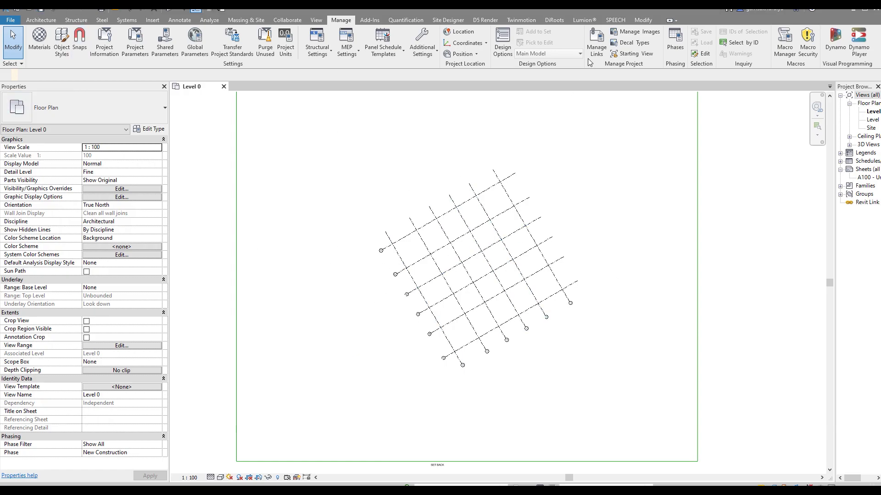
Link Tower_1_Architecture.rvt again with Auto - By Shared Coordinates positioning and check its placement against the base points and grids.
left_click(599, 47)
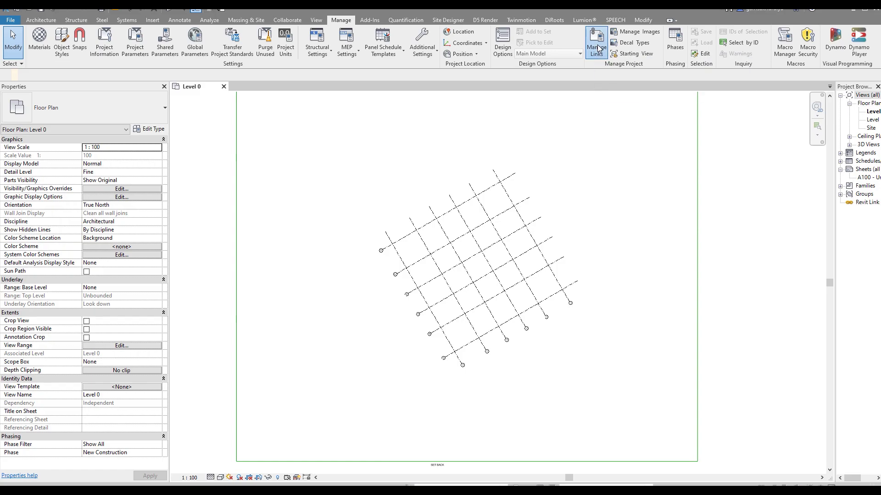
left_click(673, 338)
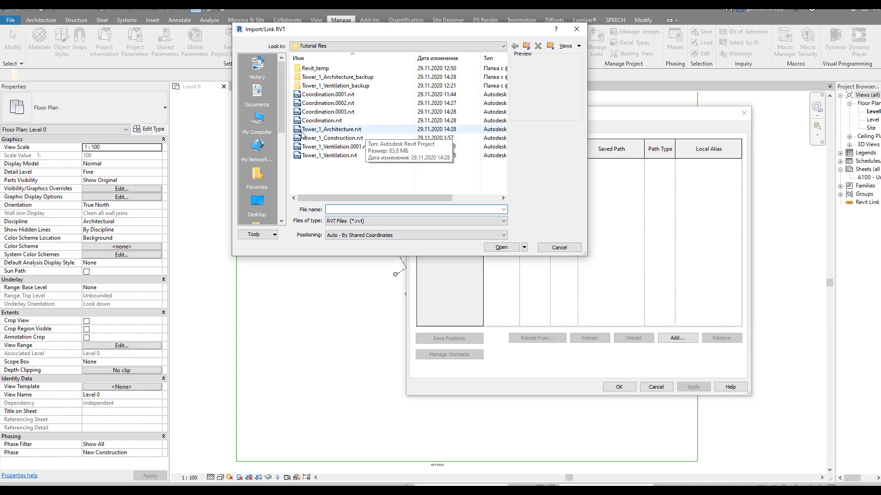
left_click(340, 130)
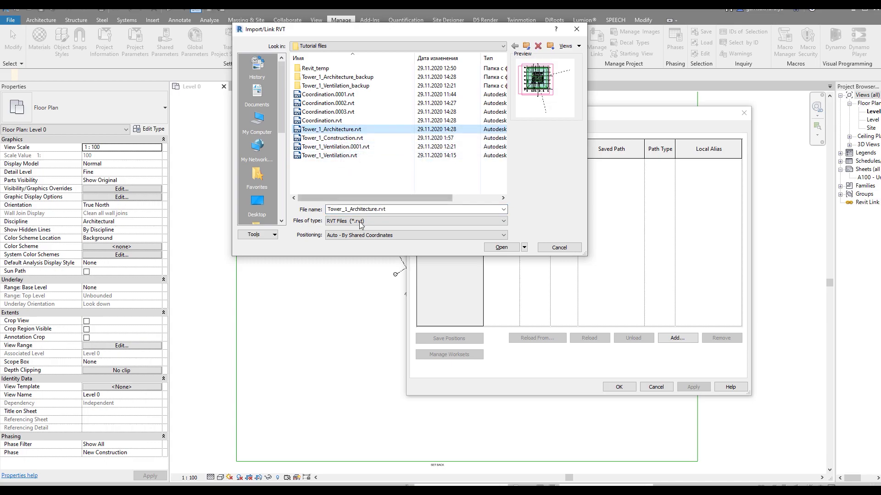
left_click(358, 236)
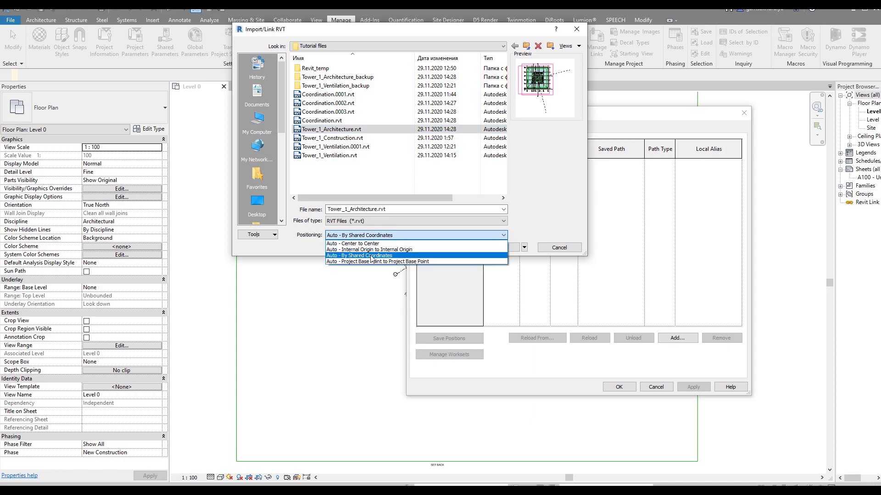
left_click(371, 257)
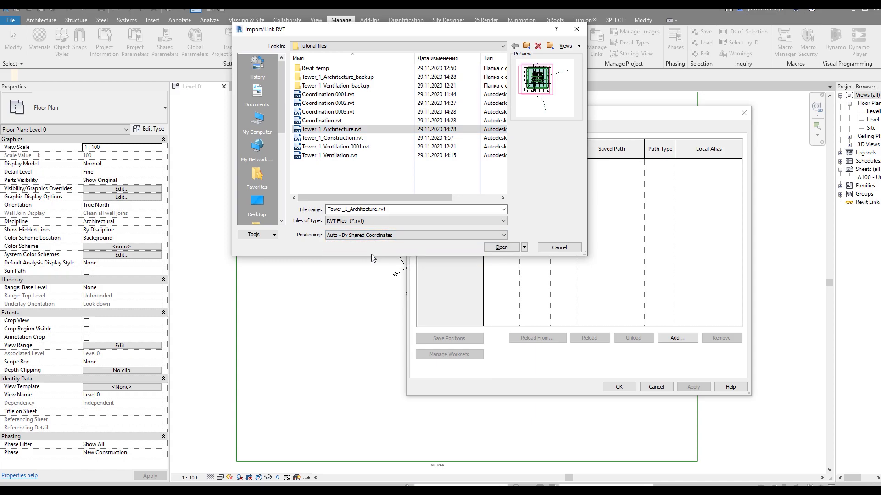
left_click(494, 251)
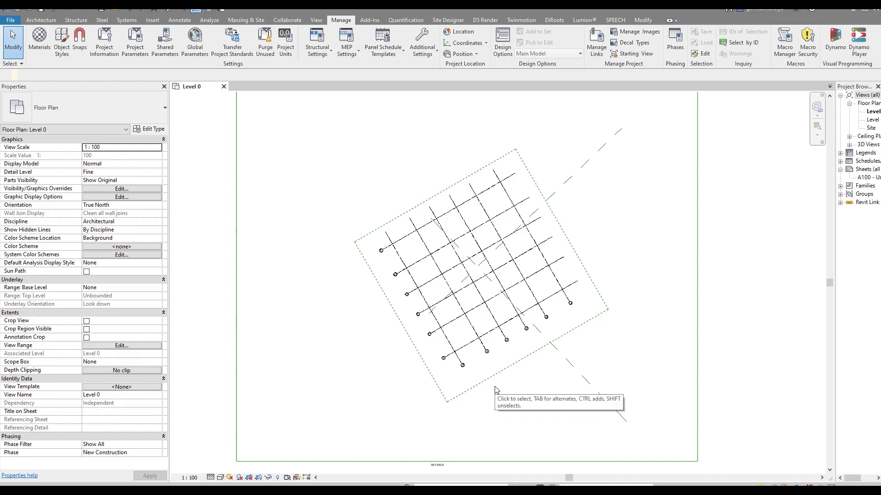
middle_click_drag(470, 403, 511, 383)
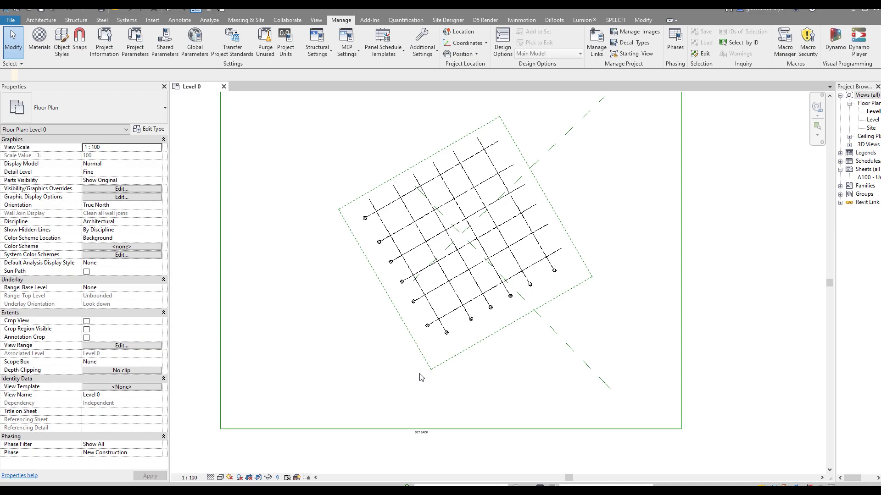
left_click(278, 478)
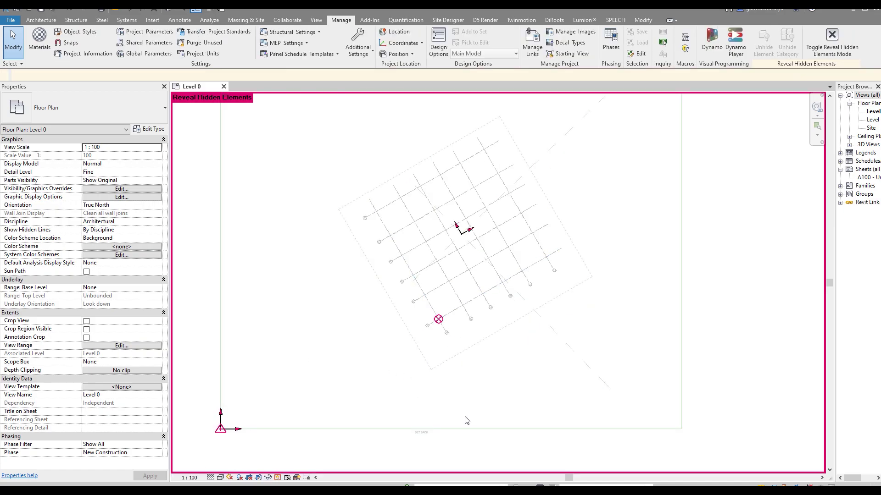
left_click(277, 478)
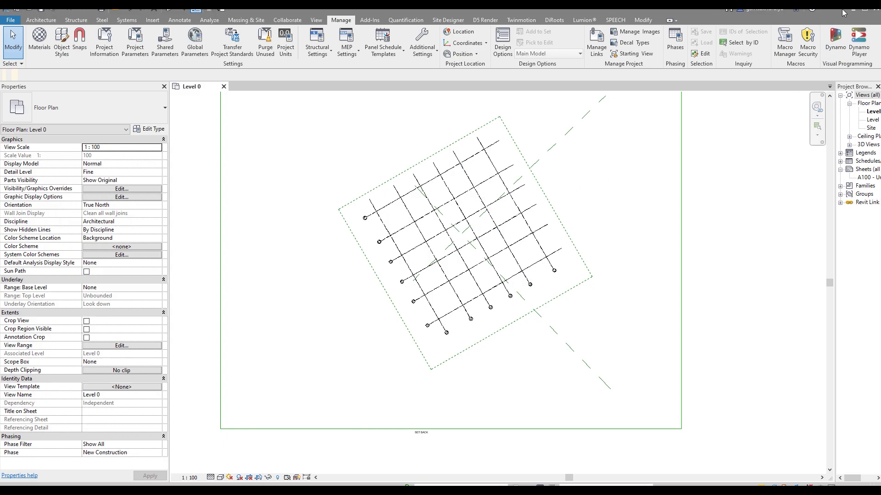
Link Tower_1_Ventilation.rvt with Auto - By Shared Coordinates positioning, accepting the default center-to-center placement.
left_click(596, 44)
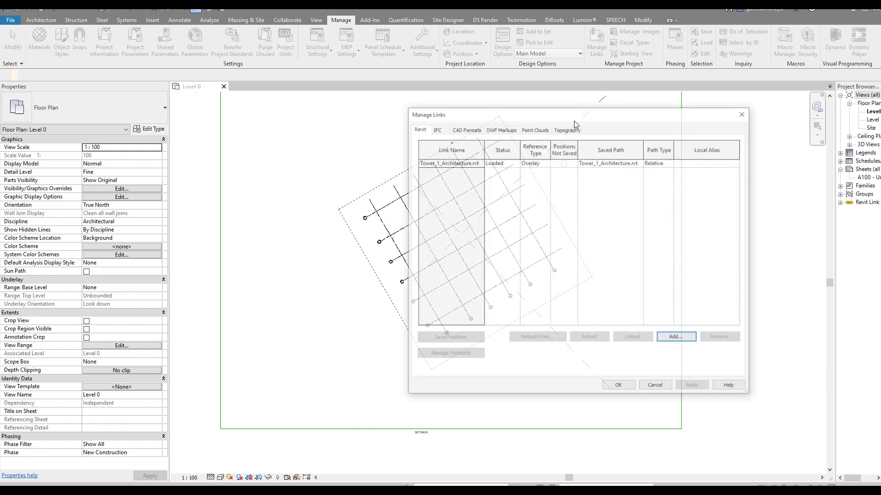
left_click(678, 338)
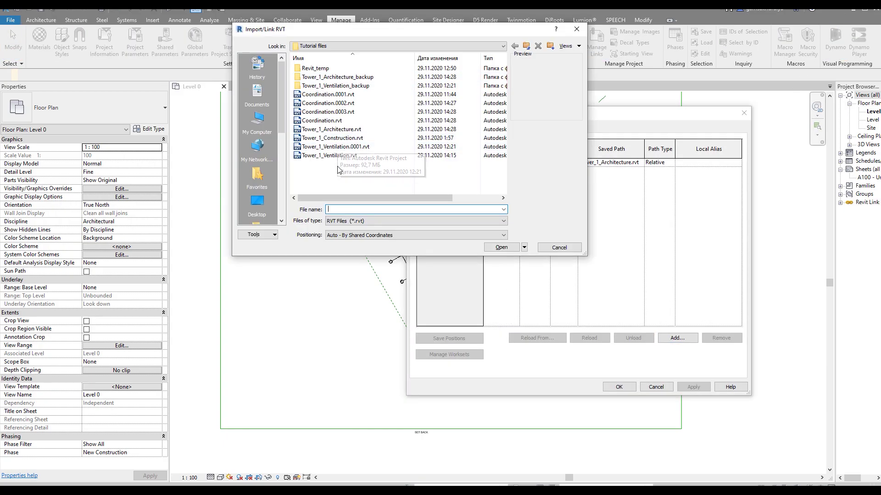
left_click(344, 156)
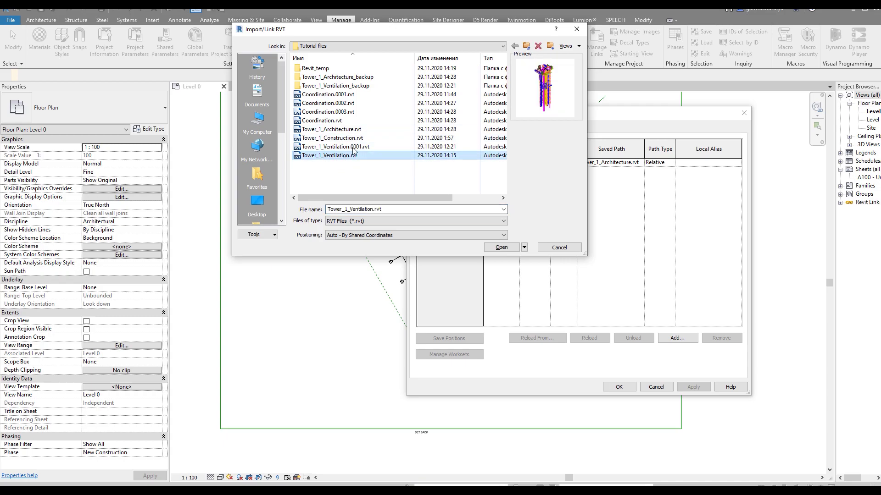
left_click(363, 236)
left_click(360, 255)
left_click(501, 247)
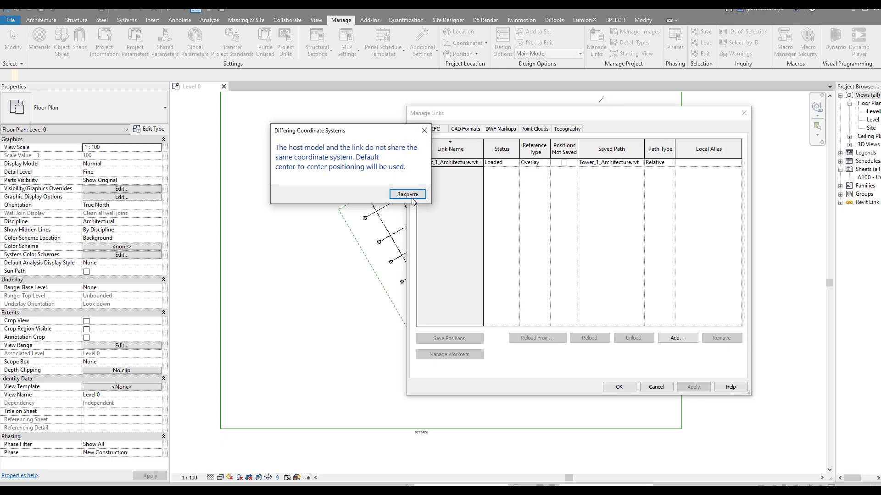
left_click(407, 197)
left_click(619, 387)
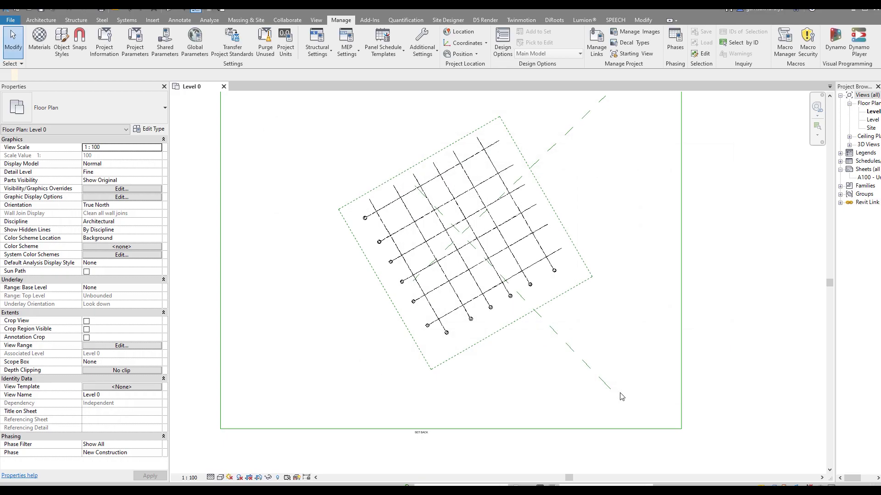
scroll(505, 298, "down", 5)
scroll(377, 264, "up", 3)
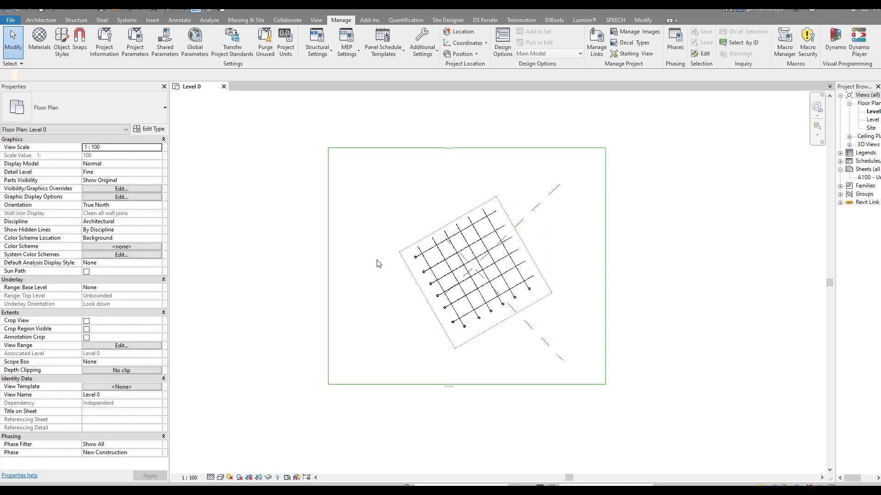
Examine the placement of the linked Tower 1 models in the 3D view and in the Level 0 plan, briefly revealing hidden elements.
scroll(385, 255, "down", 5)
scroll(441, 238, "up", 3)
scroll(432, 248, "up", 5)
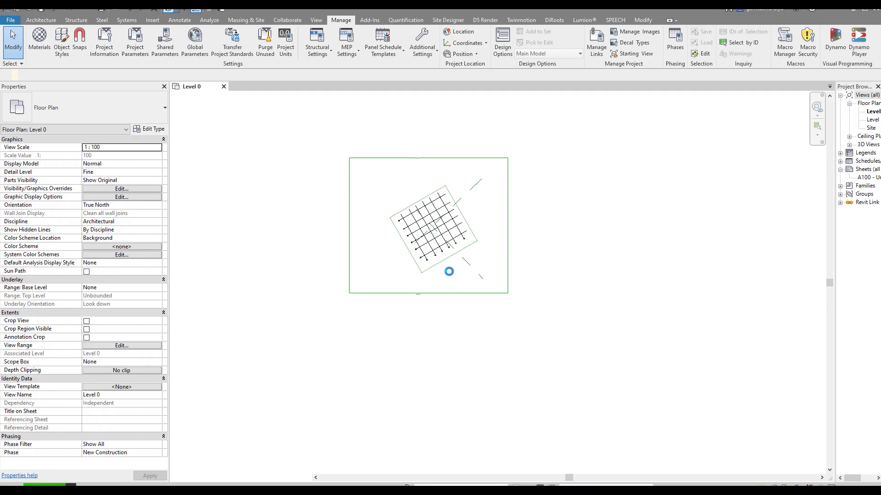
scroll(405, 192, "up", 6)
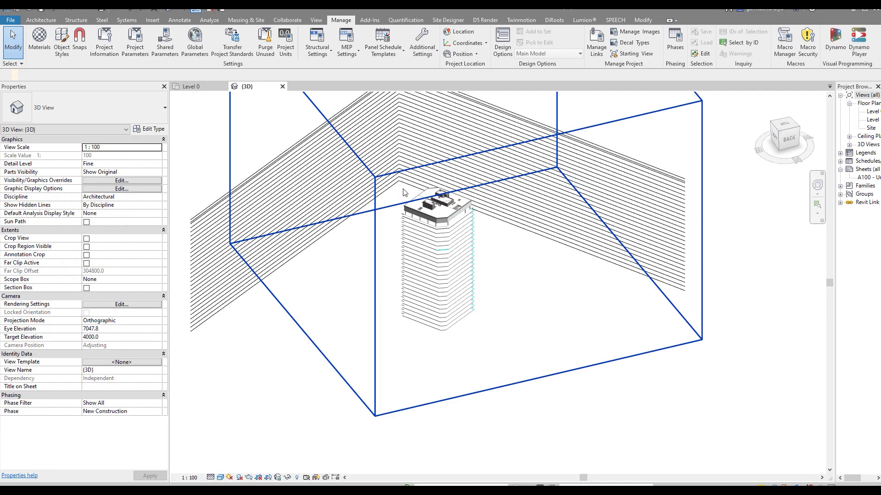
left_click(411, 183)
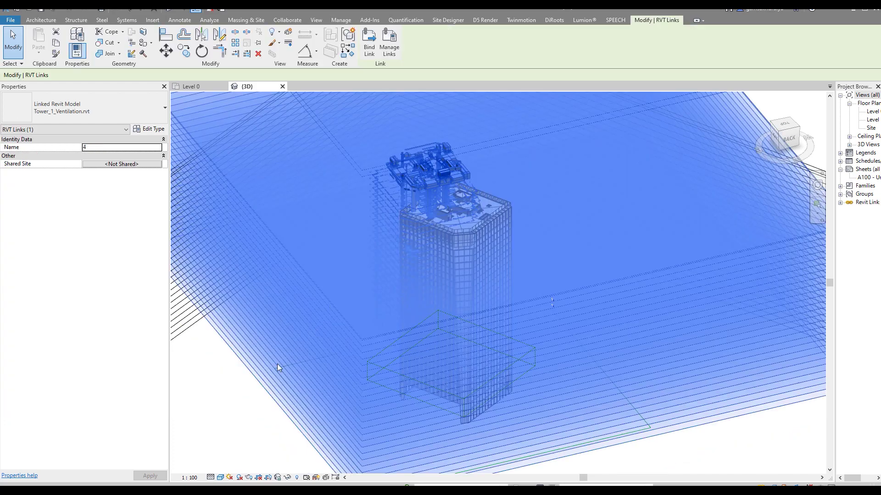
left_click(247, 379)
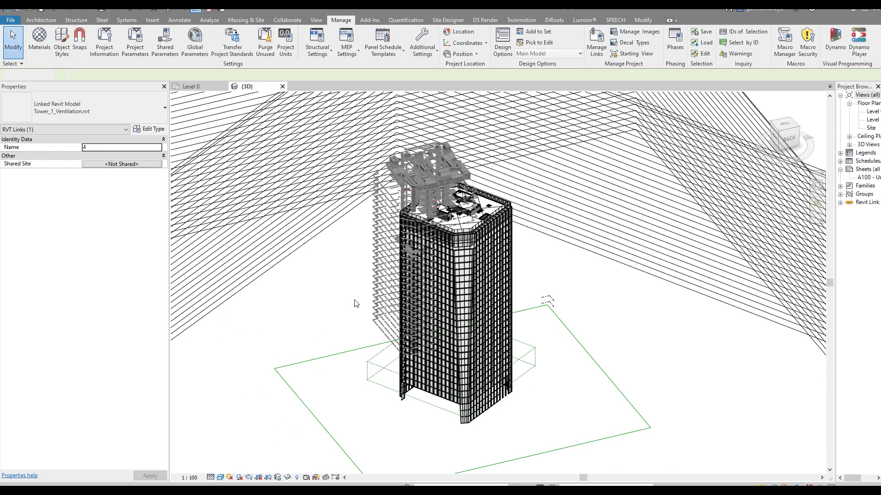
left_click(379, 303)
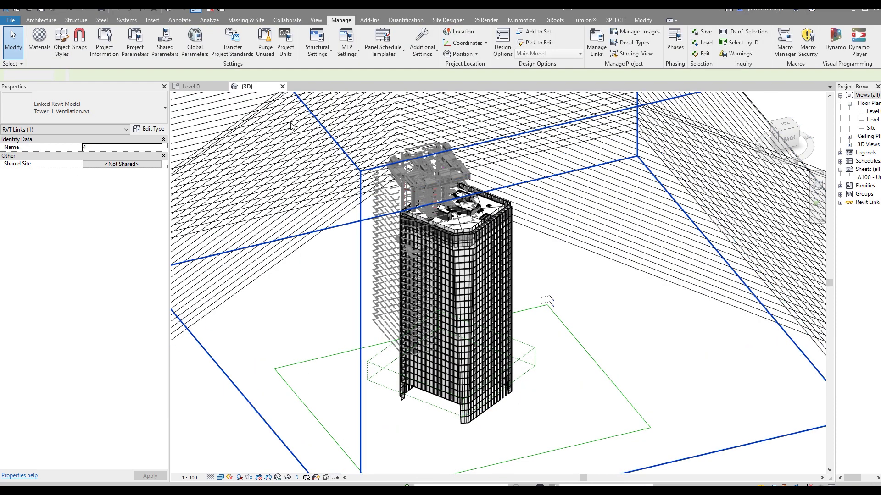
left_click(297, 133)
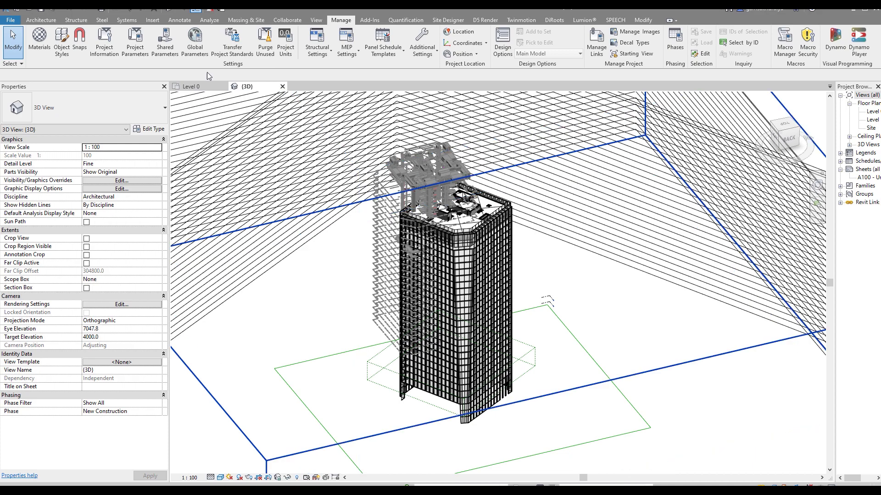
left_click(192, 86)
left_click(277, 477)
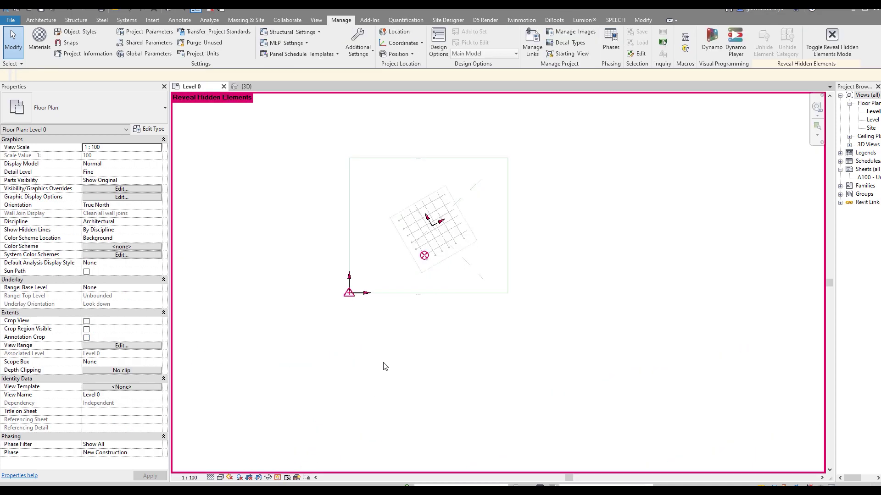
left_click(278, 478)
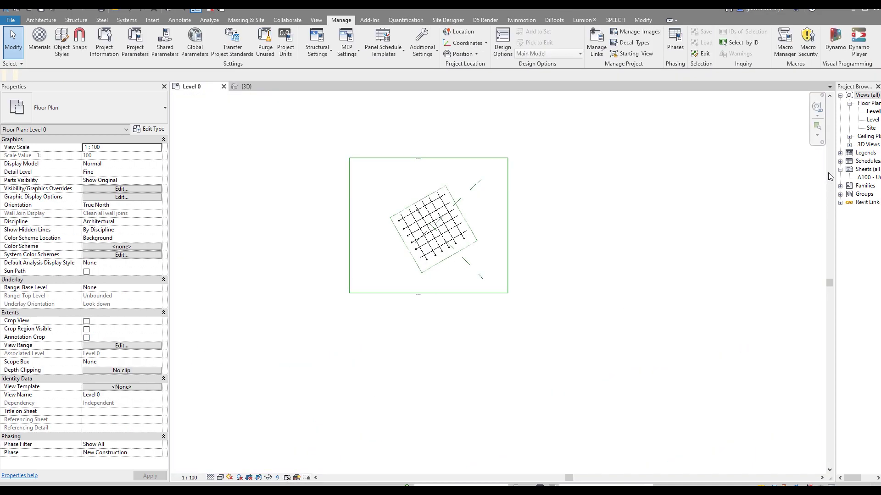
Open the Site floor plan and move the Tower_1_Ventilation.rvt link clear of the architecture model, outside the green site boundary.
double_click(870, 129)
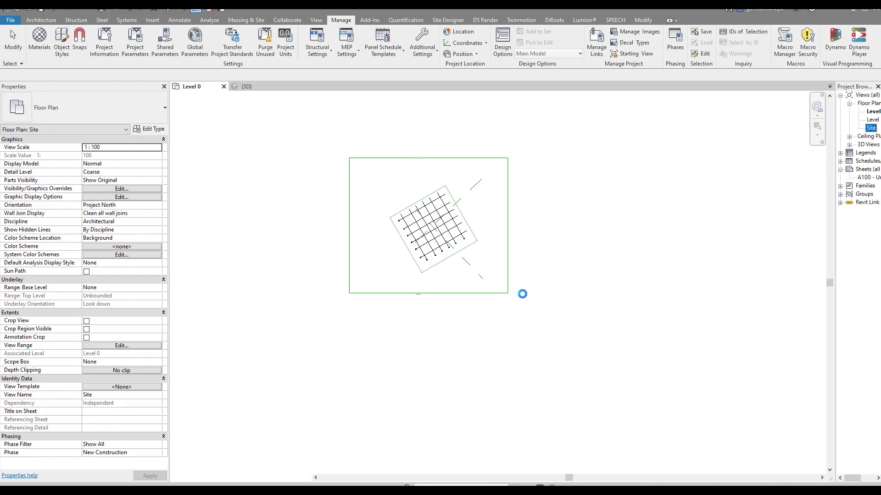
scroll(387, 247, "up", 5)
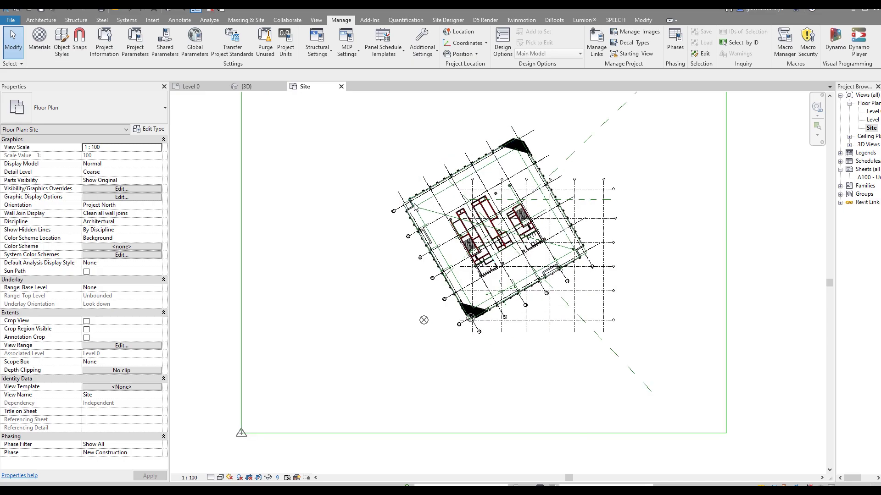
middle_click_drag(387, 247, 322, 217)
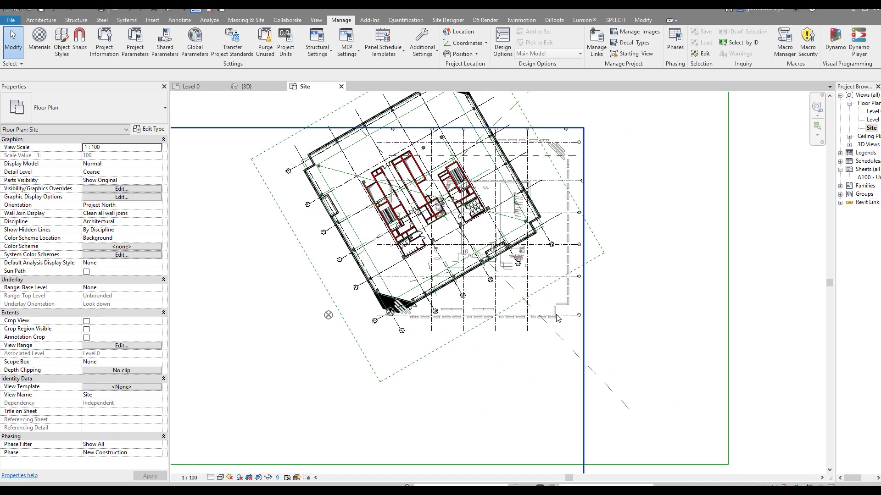
scroll(564, 314, "down", 3)
left_click(571, 305)
left_click_drag(430, 351, 300, 313)
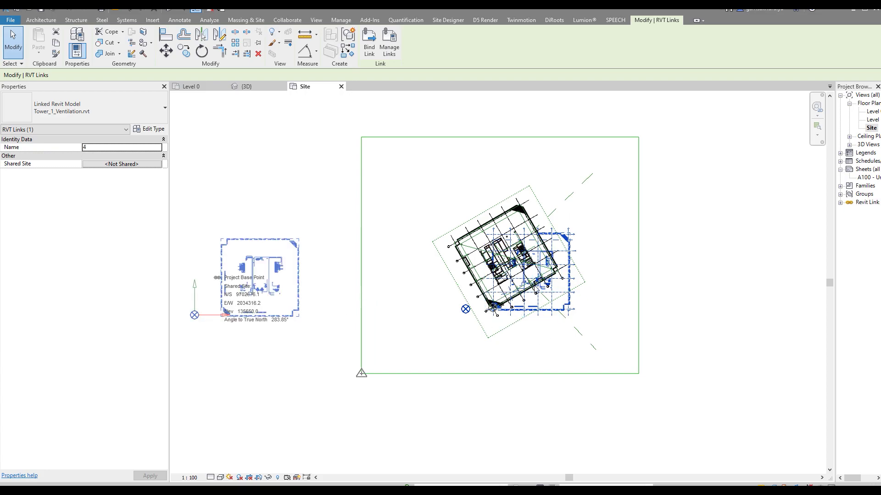
key("Escape")
Examine the ventilation link's grid labels and the position of its project base point relative to the grids.
scroll(199, 312, "up", 3)
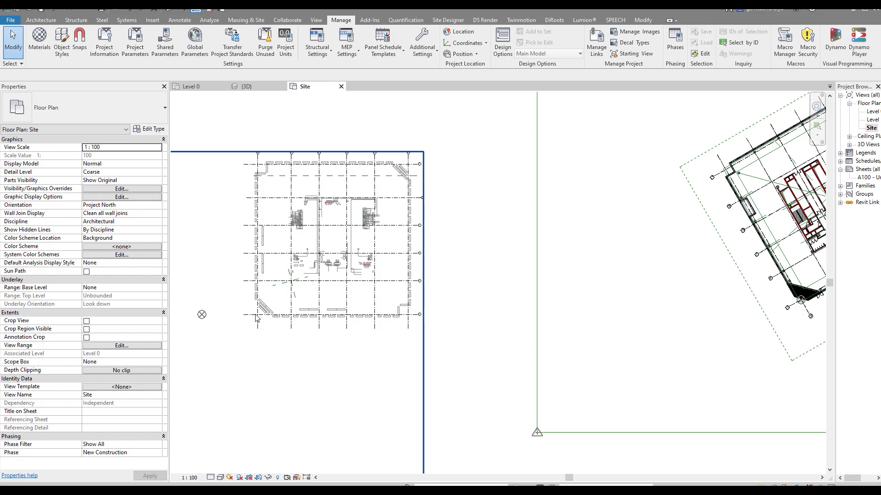
scroll(259, 318, "up", 4)
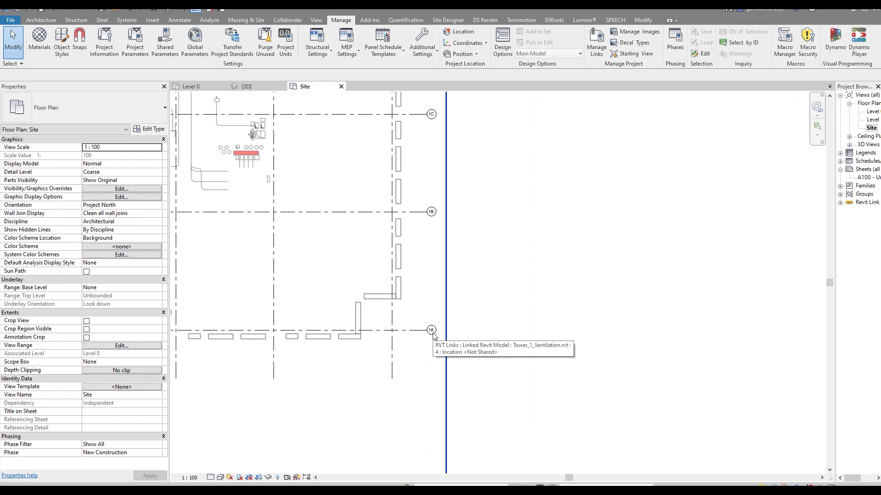
scroll(427, 337, "down", 2)
scroll(202, 138, "up", 5)
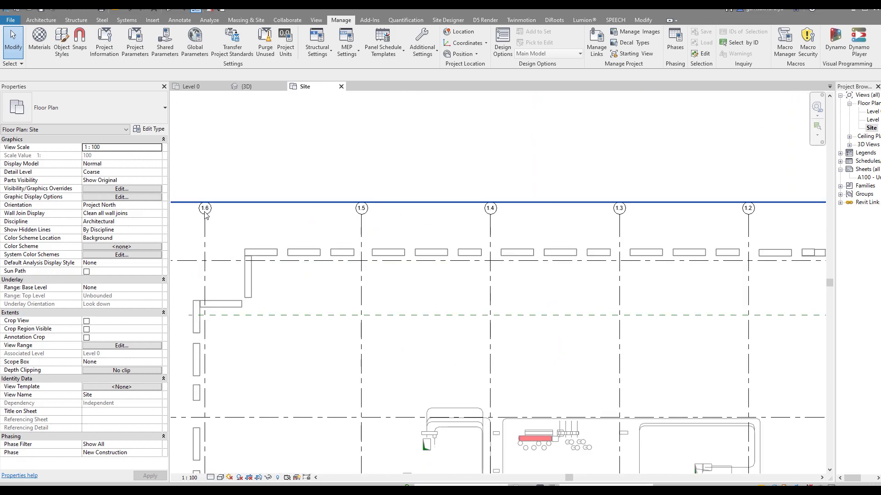
scroll(205, 214, "down", 3)
middle_click_drag(205, 213, 283, 273)
scroll(308, 265, "up", 2)
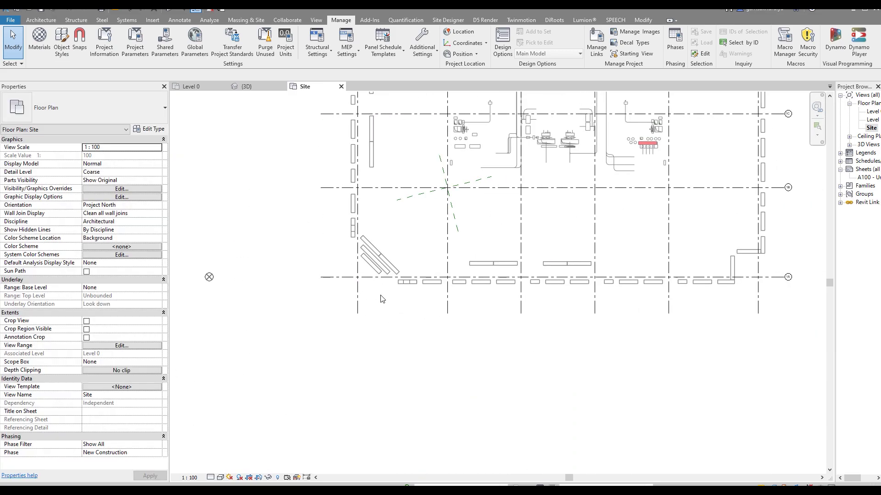
scroll(434, 340, "down", 5)
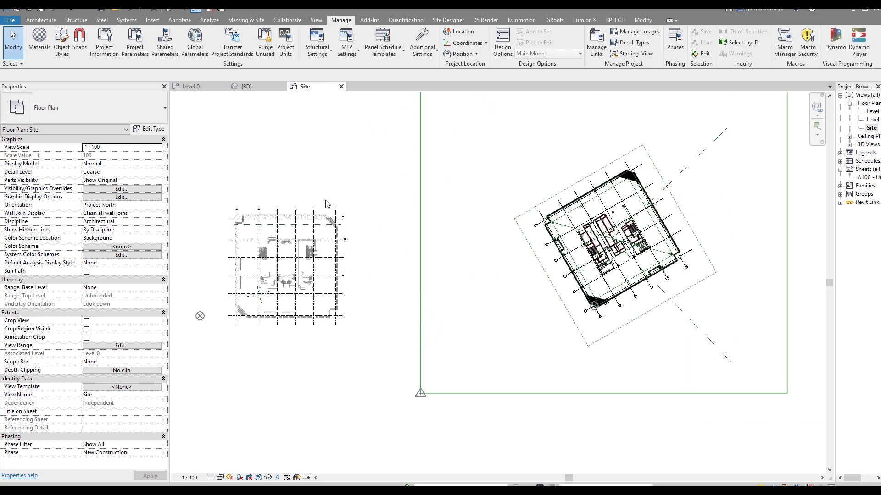
Open Tower_1_Ventilation.rvt from the Tutorial files folder, agreeing to unload it as a link in the Coordination file.
left_click(10, 20)
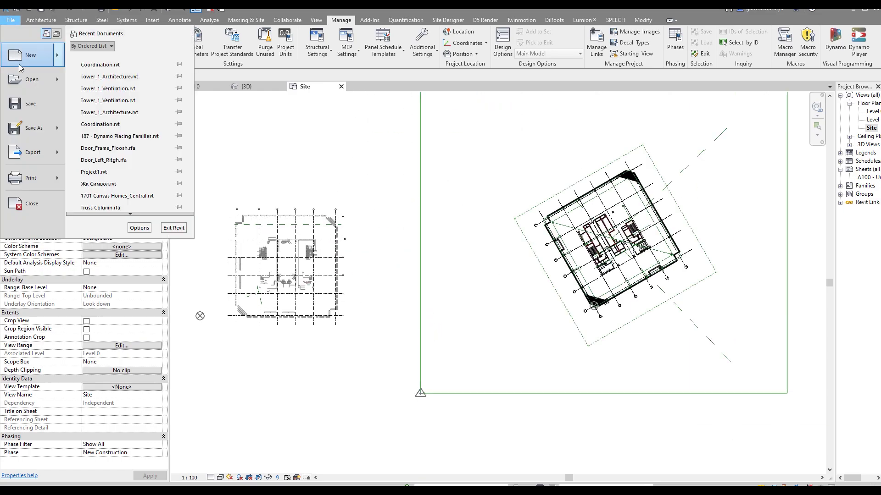
left_click(32, 82)
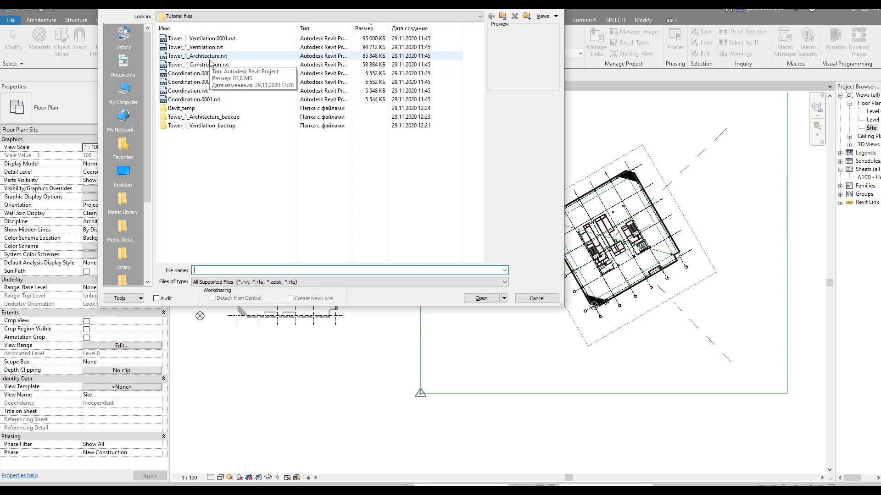
left_click(213, 48)
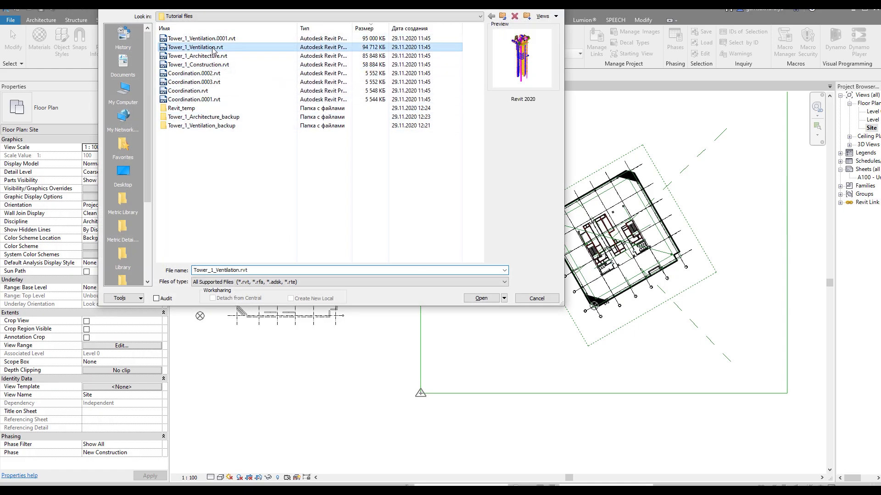
left_click(480, 298)
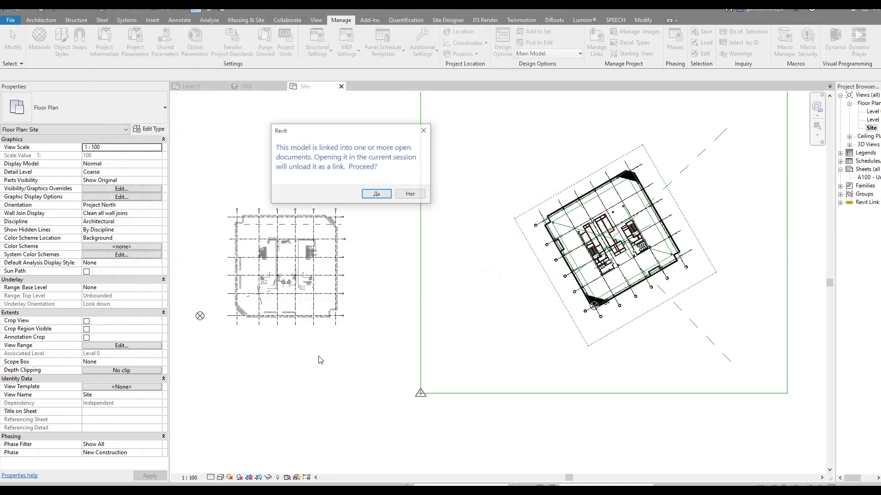
left_click(377, 196)
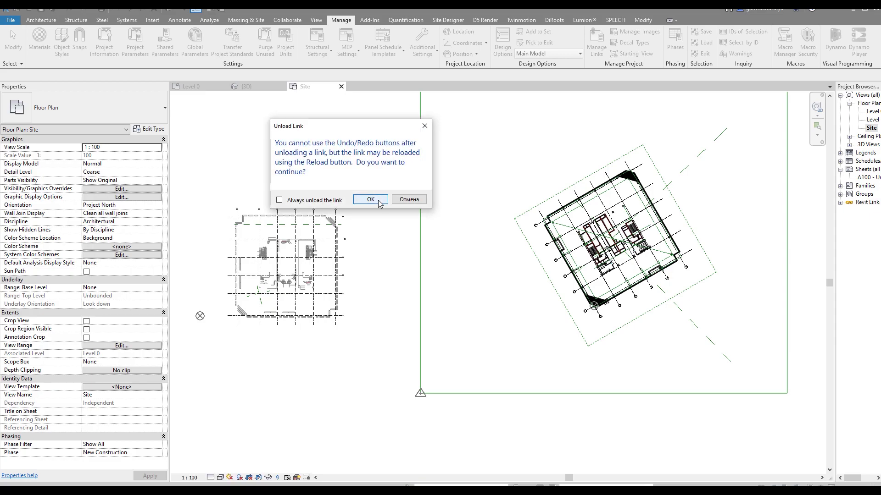
left_click_drag(381, 131, 448, 165)
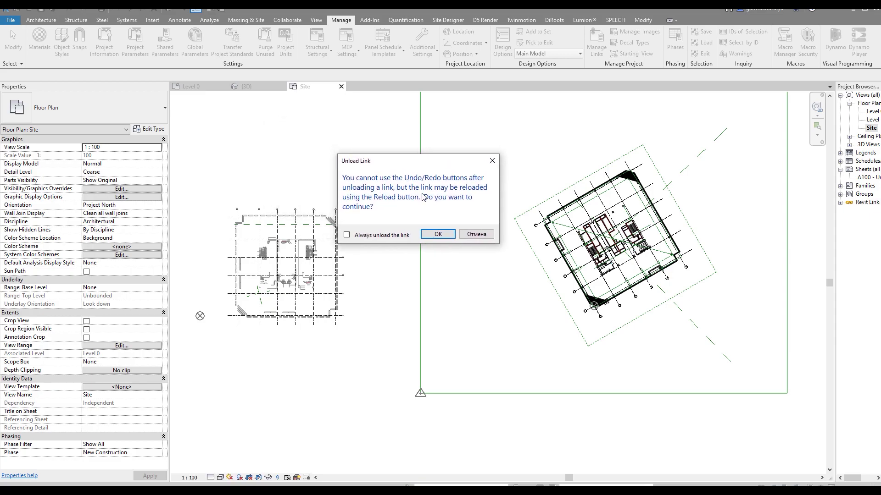
left_click(422, 237)
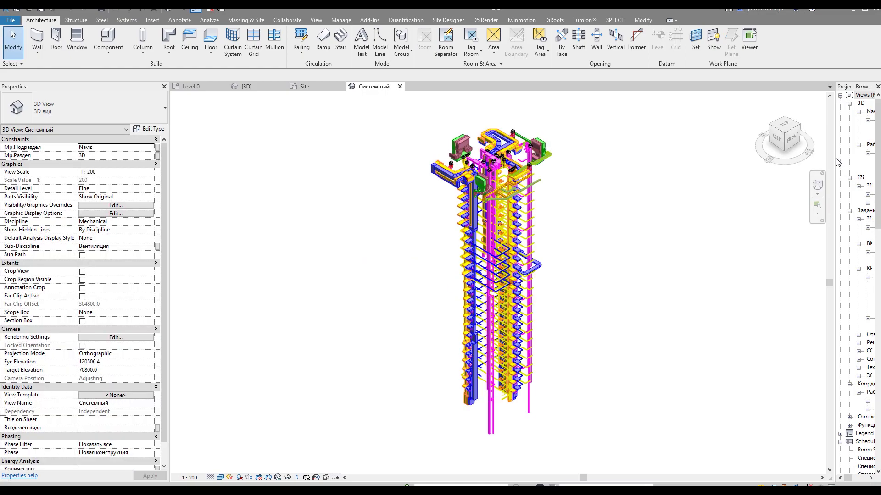
Widen the Project Browser and open the floor plan Задание КР_34_Т1 of the ventilation model.
left_click_drag(834, 158, 795, 160)
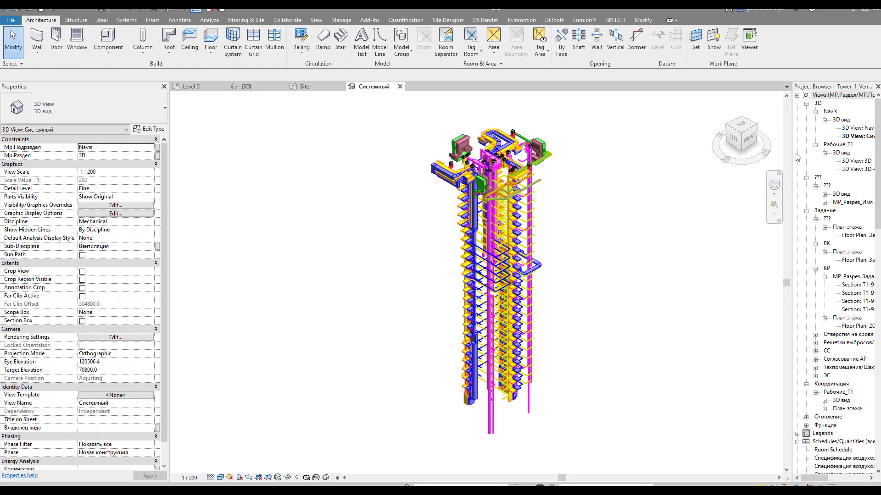
left_click_drag(792, 149, 761, 152)
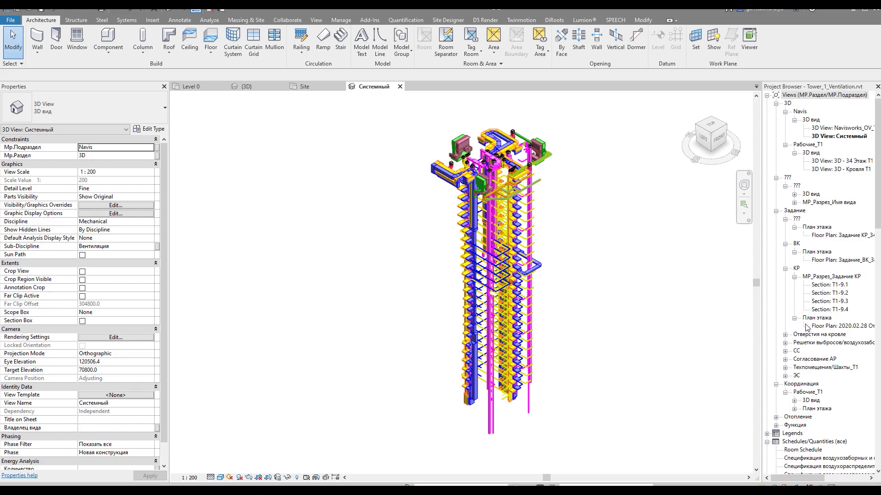
left_click(826, 235)
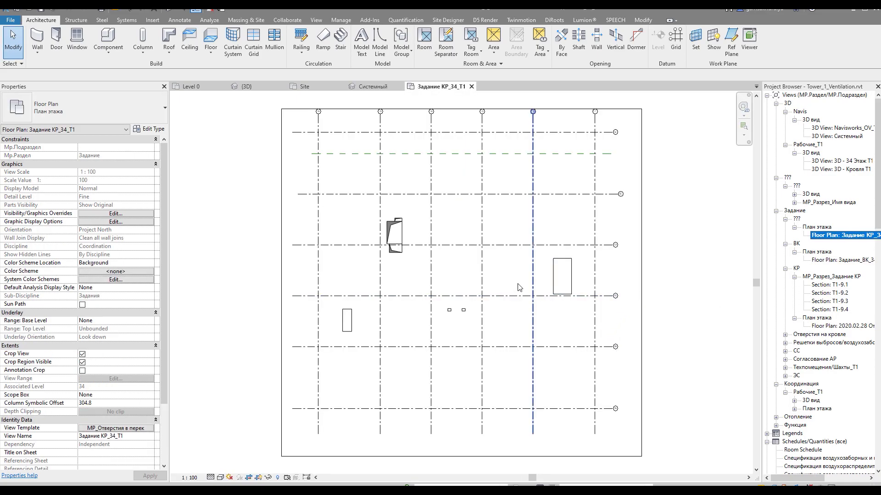
Reveal hidden elements in the plan and move the Project Base Point to the intersection of grids 1A and 1.6.
left_click(278, 477)
scroll(396, 354, "down", 3)
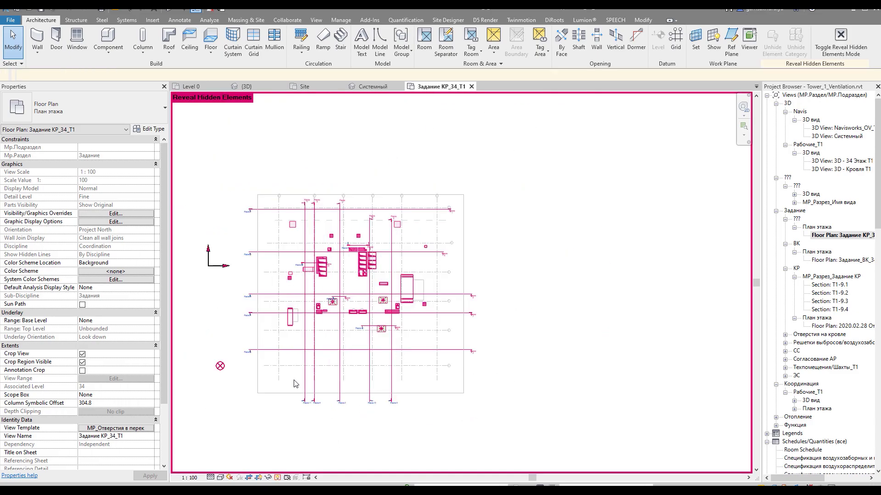
scroll(395, 353, "up", 3)
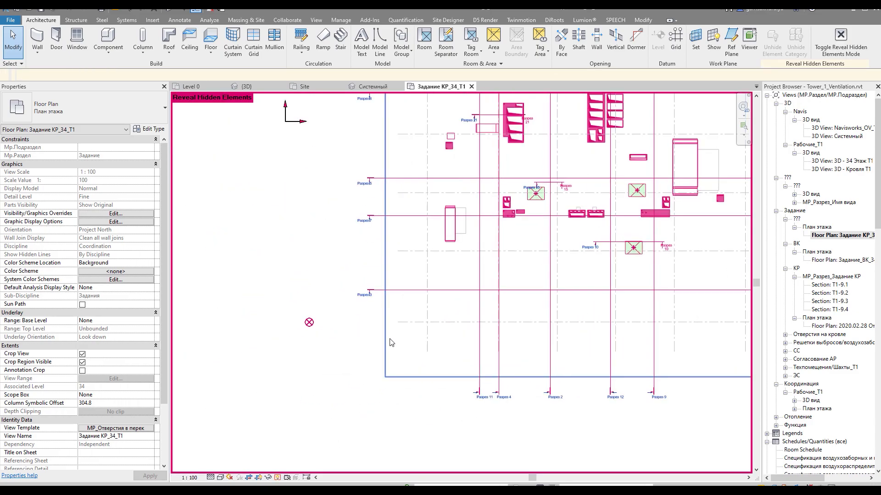
left_click(309, 323)
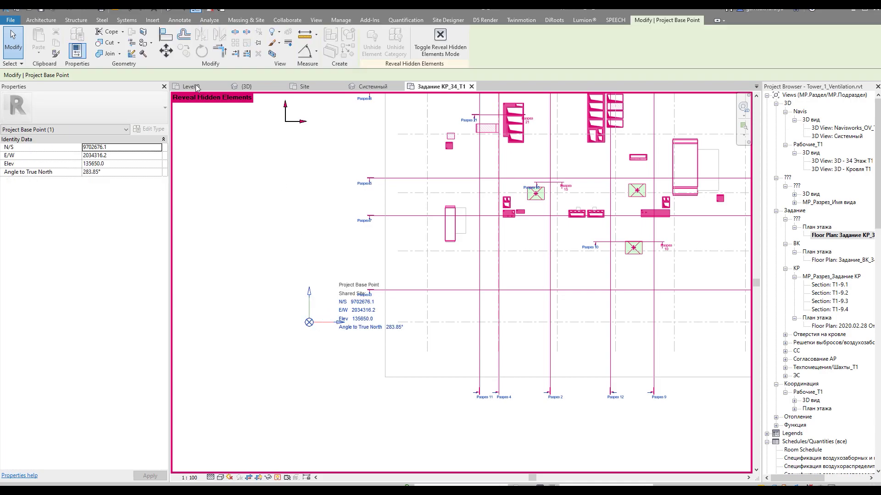
left_click(165, 50)
left_click(309, 322)
left_click(427, 323)
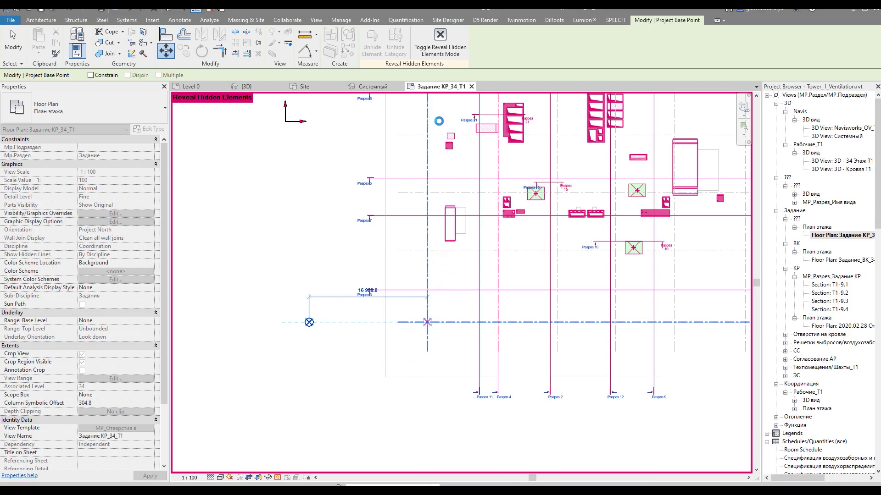
scroll(527, 317, "up", 3)
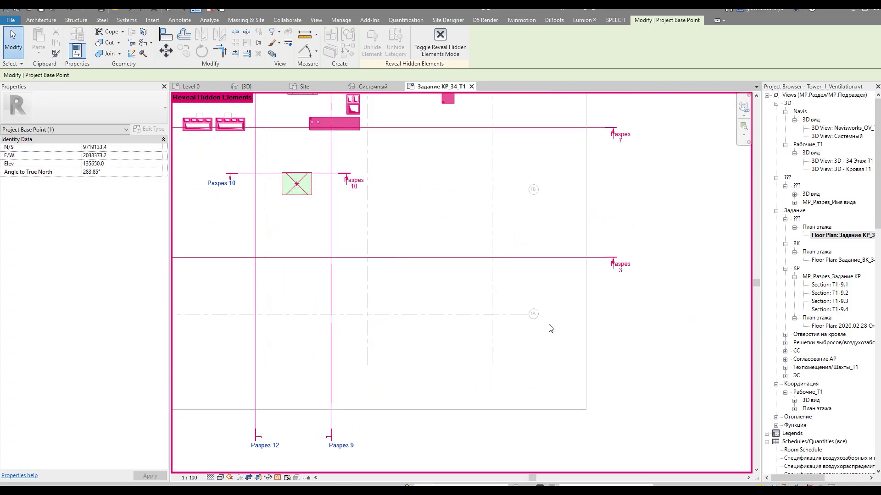
scroll(524, 319, "down", 5)
scroll(440, 356, "up", 5)
scroll(497, 316, "down", 5)
middle_click_drag(497, 316, 395, 216)
key("Escape")
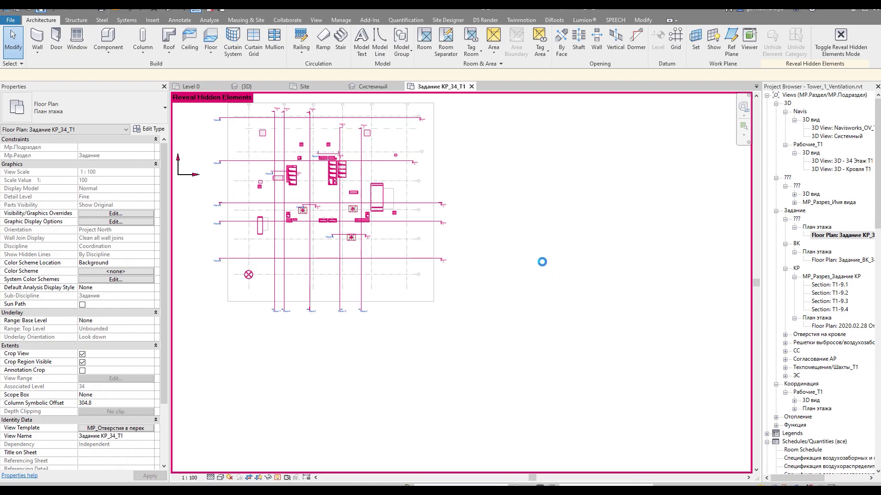
Close the ventilation model's open views and reload the Tower_1_Ventilation.rvt link in the Coordination file.
left_click(472, 88)
left_click(400, 86)
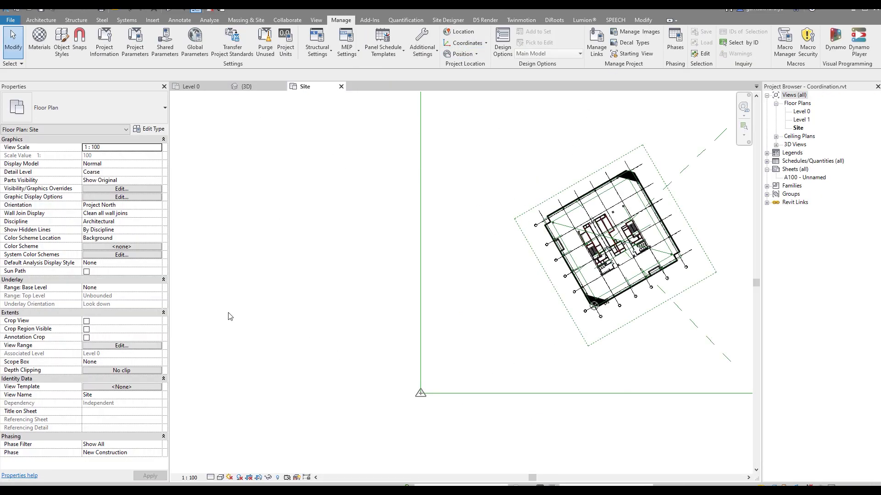
left_click(597, 41)
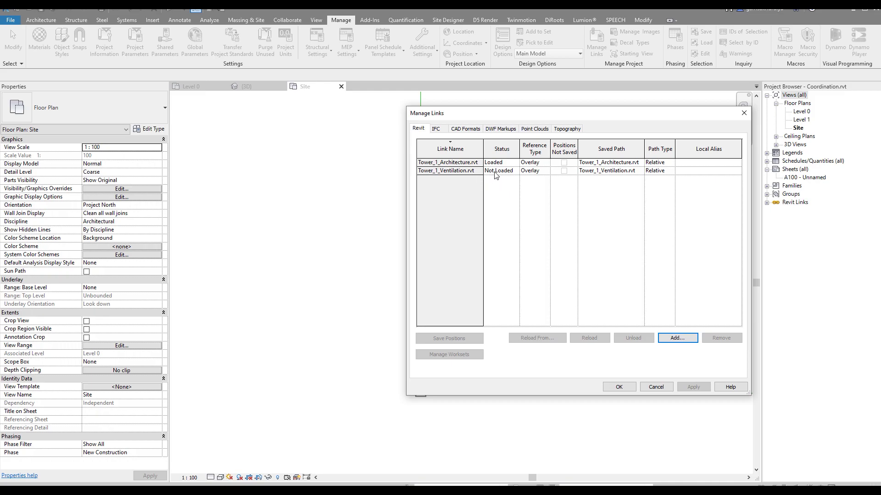
left_click(470, 171)
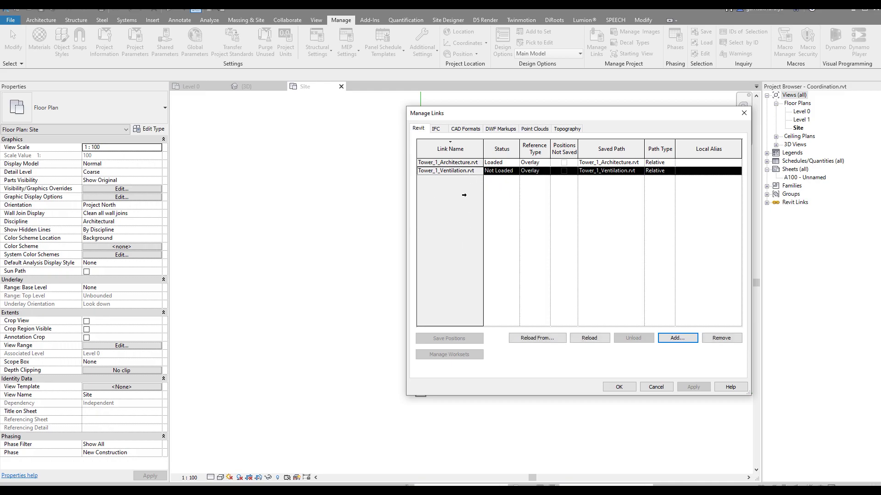
left_click(592, 340)
left_click(617, 387)
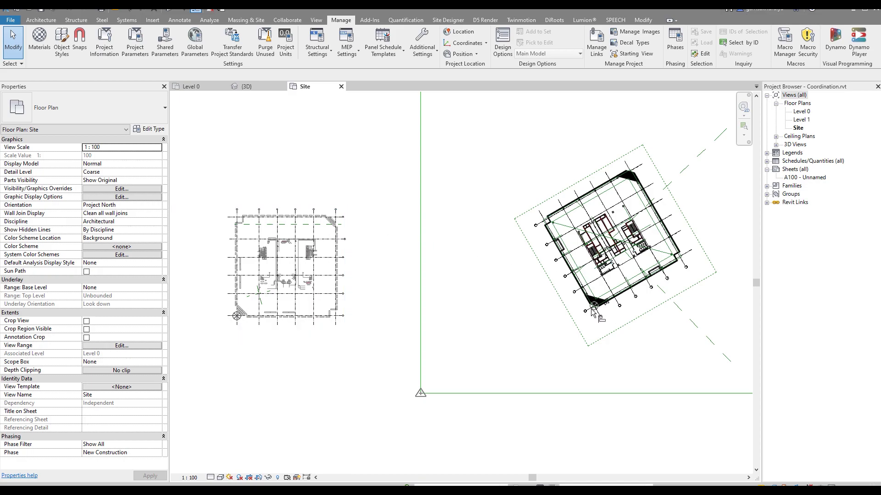
Align grid 1A of the ventilation link with grid 1A of the architecture link in the Site plan.
key("a")
key("l")
scroll(590, 318, "up", 3)
scroll(390, 299, "down", 3)
middle_click_drag(390, 299, 711, 245)
scroll(711, 245, "down", 2)
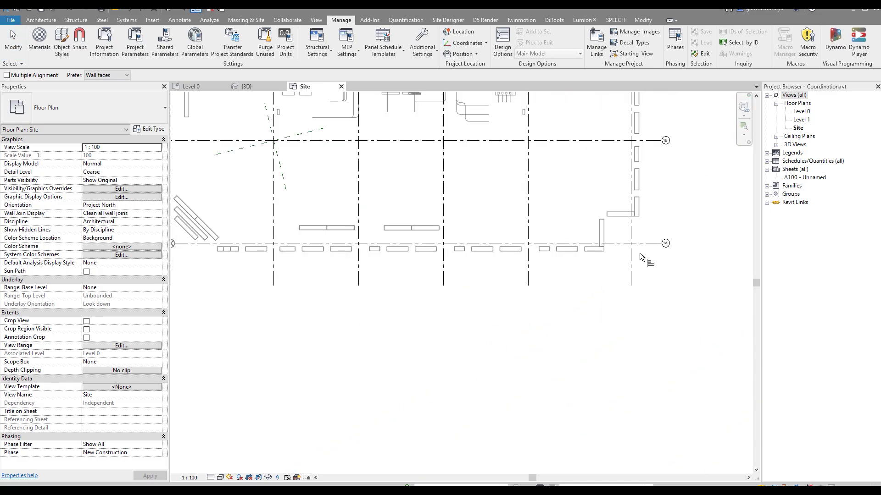
mouse_move(639, 262)
middle_mouse_down()
mouse_move(628, 304)
mouse_move(637, 170)
mouse_move(580, 256)
middle_mouse_up()
scroll(629, 304, "up", 2)
scroll(635, 307, "down", 2)
Align grid 1.6 of the ventilation link with grid 1.6 of the architecture link and finish the Align command.
scroll(581, 255, "up", 4)
scroll(581, 256, "up", 1)
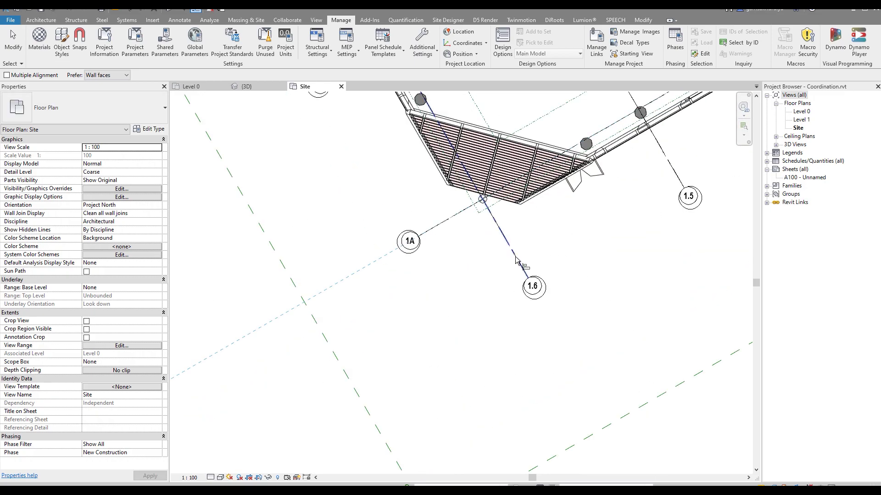
scroll(546, 249, "down", 5)
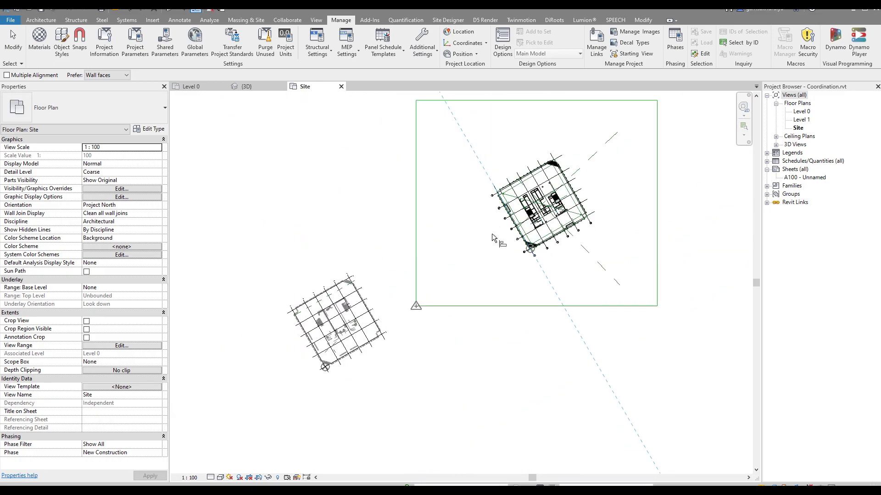
scroll(546, 262, "up", 3)
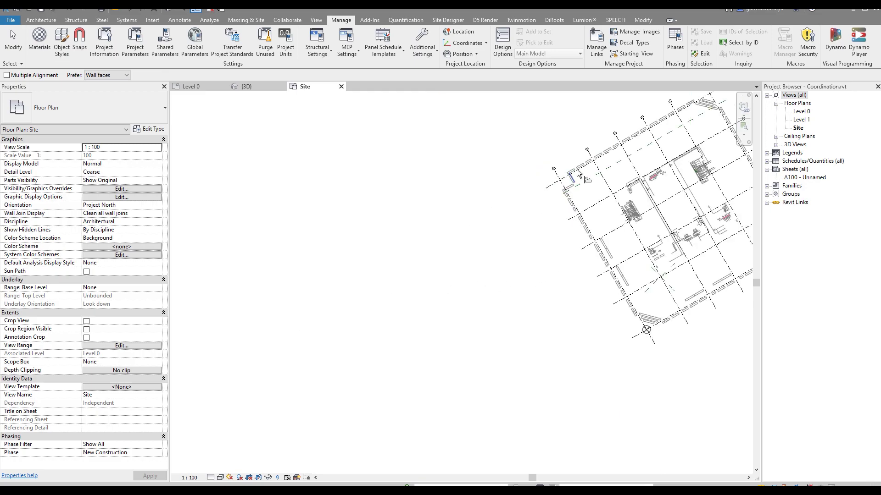
scroll(573, 172, "up", 3)
scroll(370, 276, "down", 5)
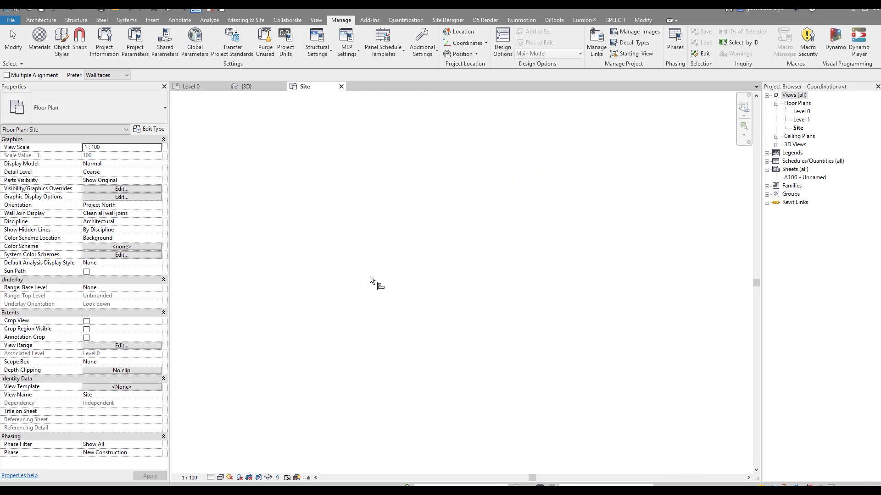
key("Escape")
middle_click_drag(538, 305, 352, 221)
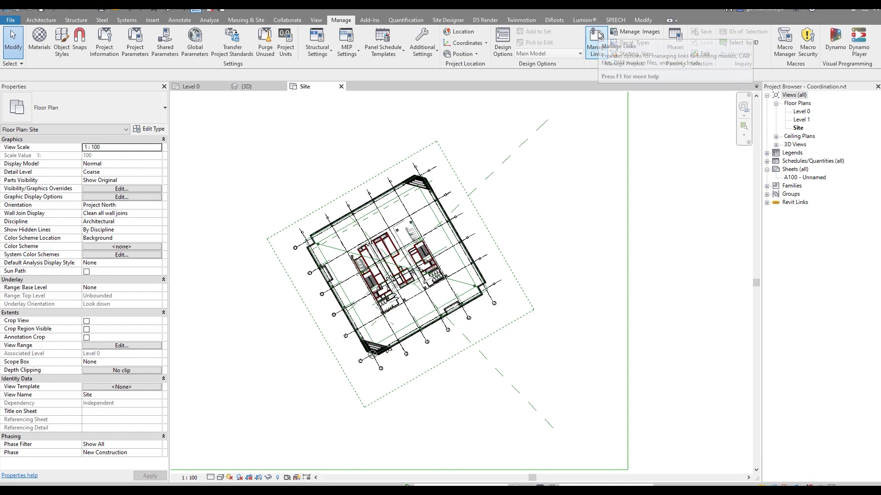
Unload the Tower_1_Architecture.rvt link from the Coordination file.
left_click(604, 47)
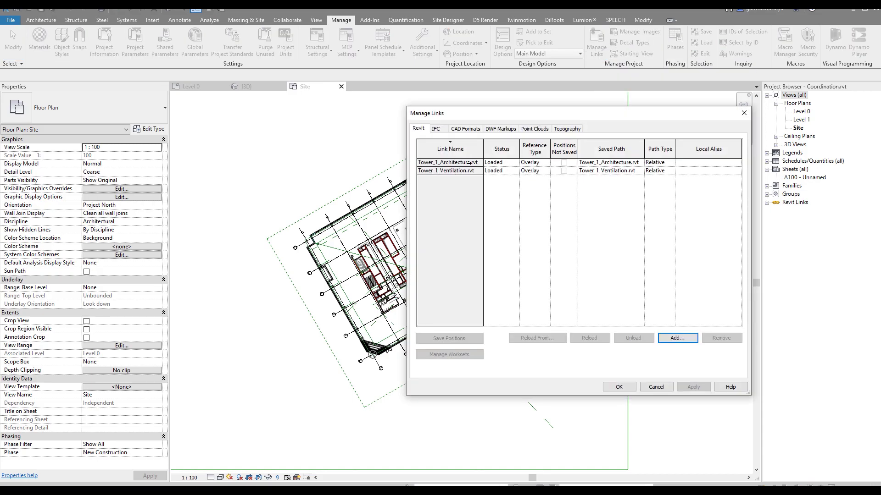
left_click(469, 163)
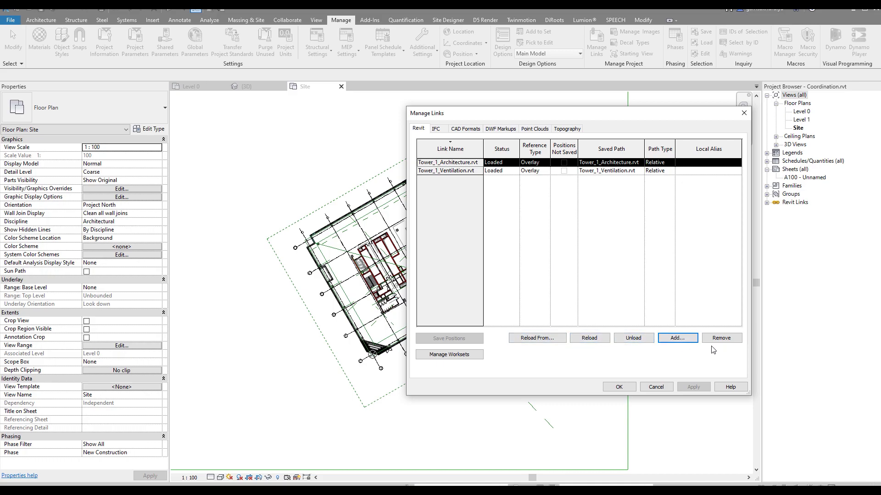
left_click(634, 339)
left_click(370, 199)
left_click(619, 386)
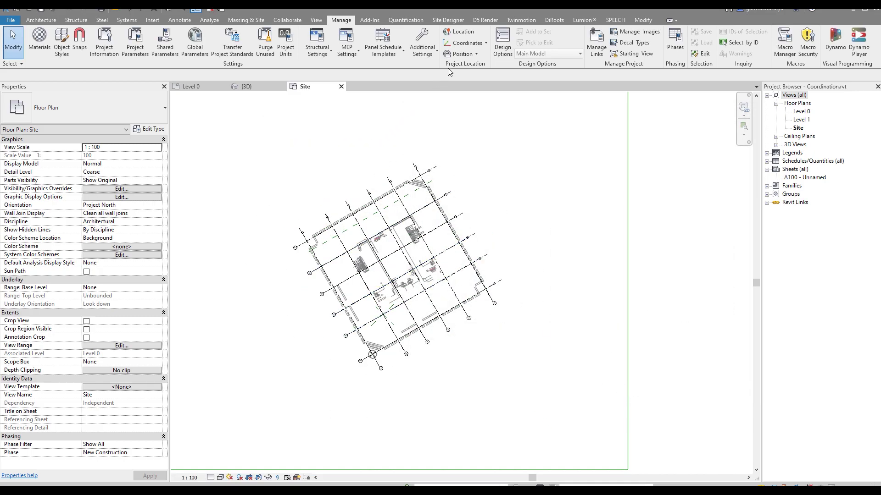
Publish the shared coordinates to the ventilation link's MP-1459 position and save the new position back to the link.
left_click(477, 43)
left_click(486, 95)
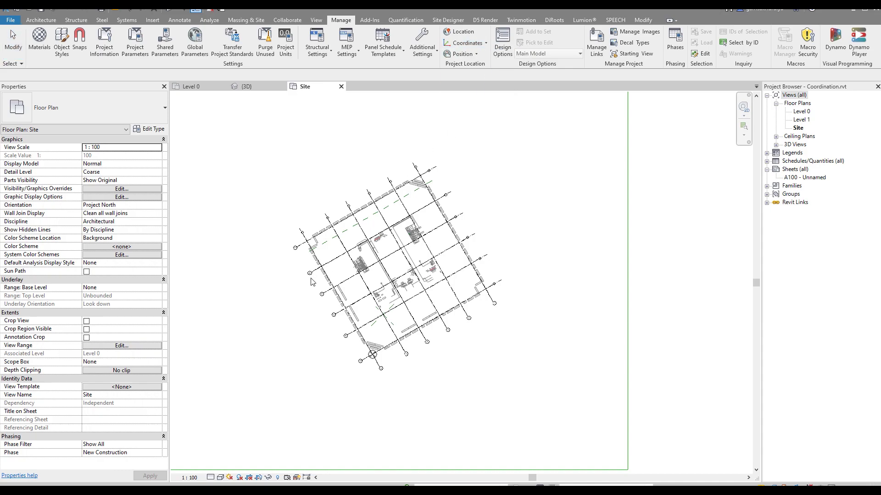
left_click(314, 261)
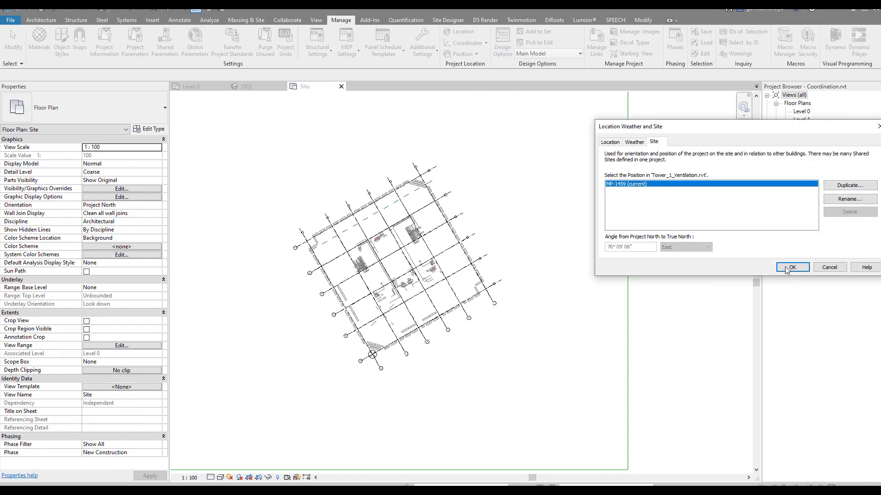
left_click(786, 269)
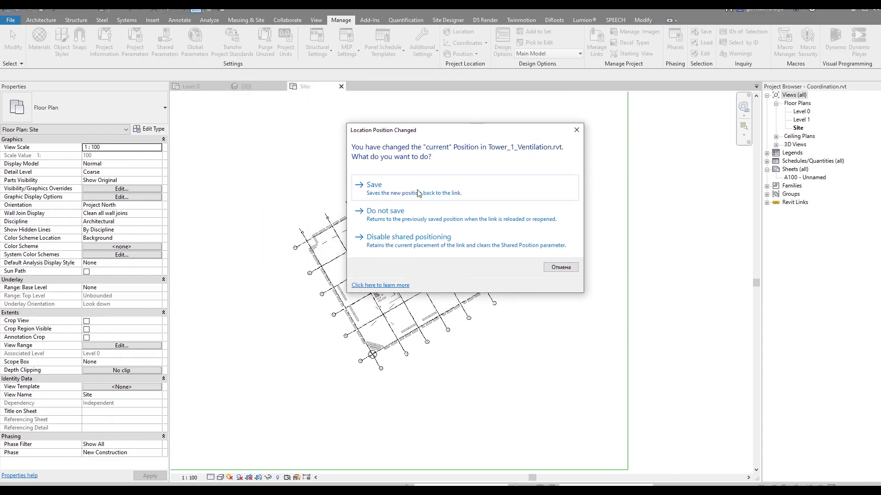
left_click(481, 194)
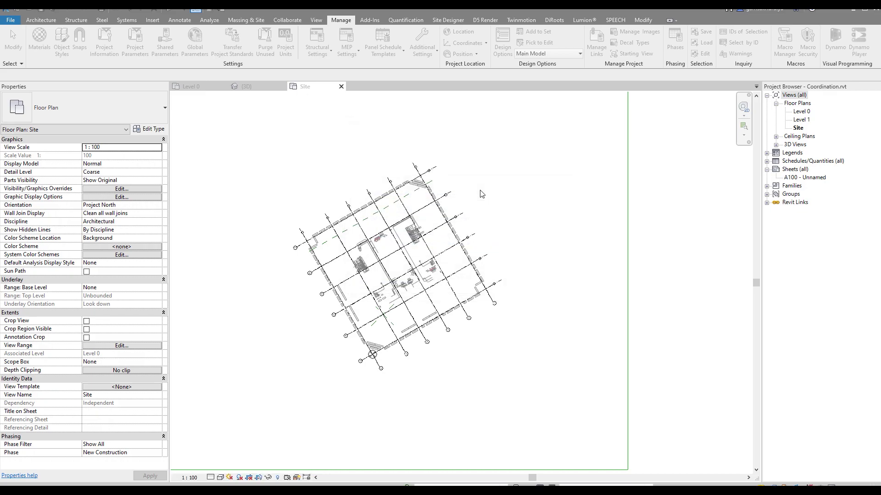
Reload the Tower_1_Architecture.rvt link and inspect both linked Tower 1 models together in the 3D view.
left_click(596, 41)
left_click(449, 162)
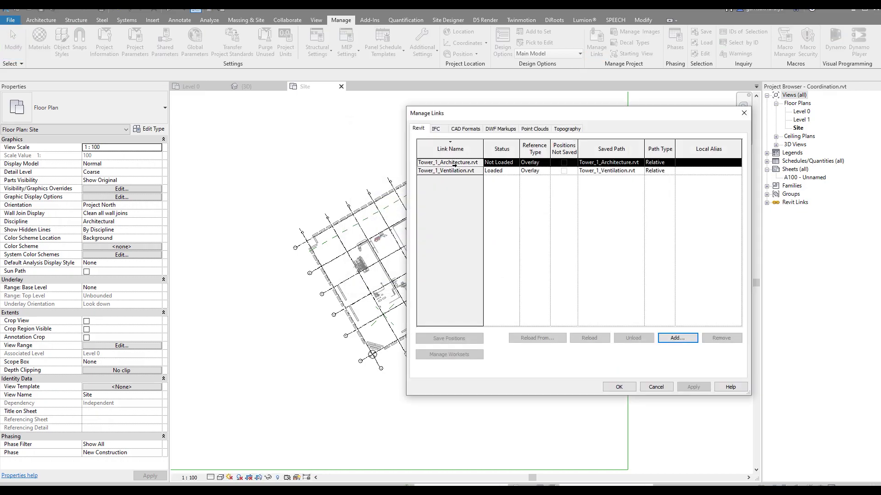
left_click(589, 338)
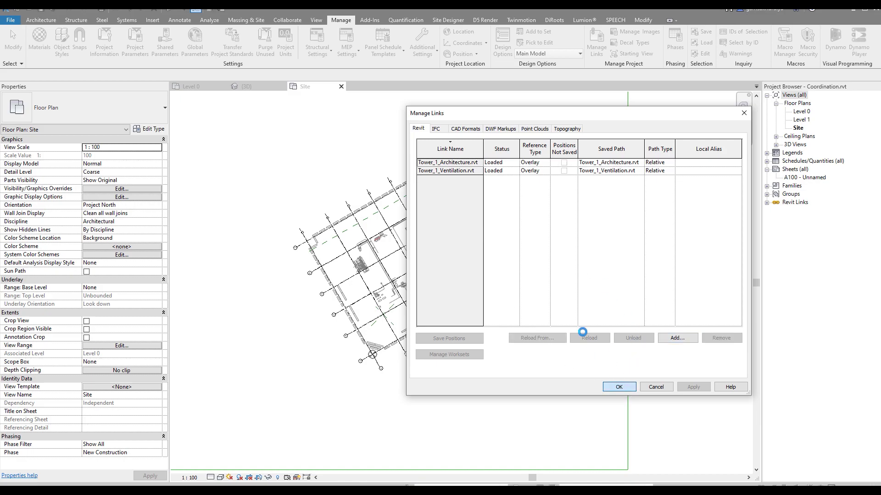
key("Return")
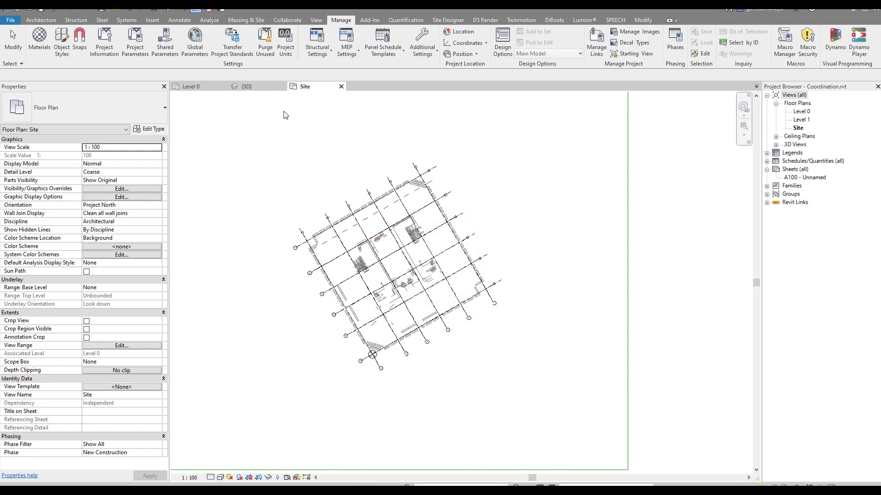
left_click(257, 90)
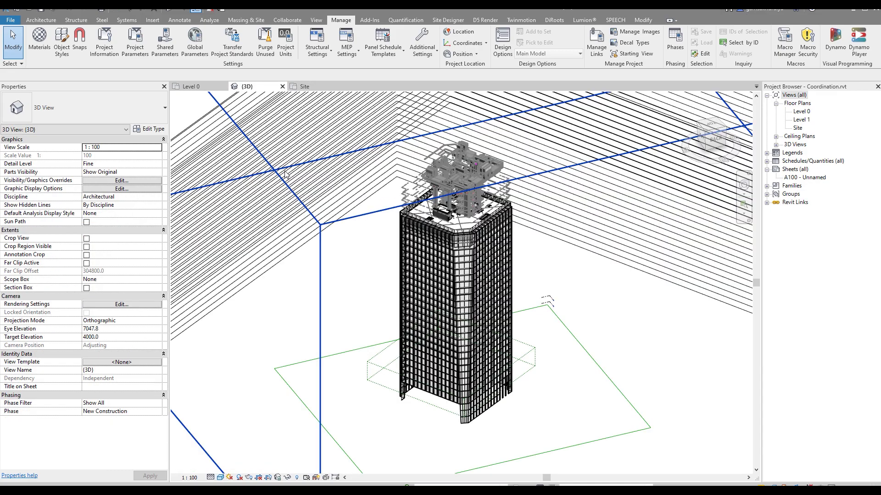
middle_click_drag(586, 264, 488, 232, "shift")
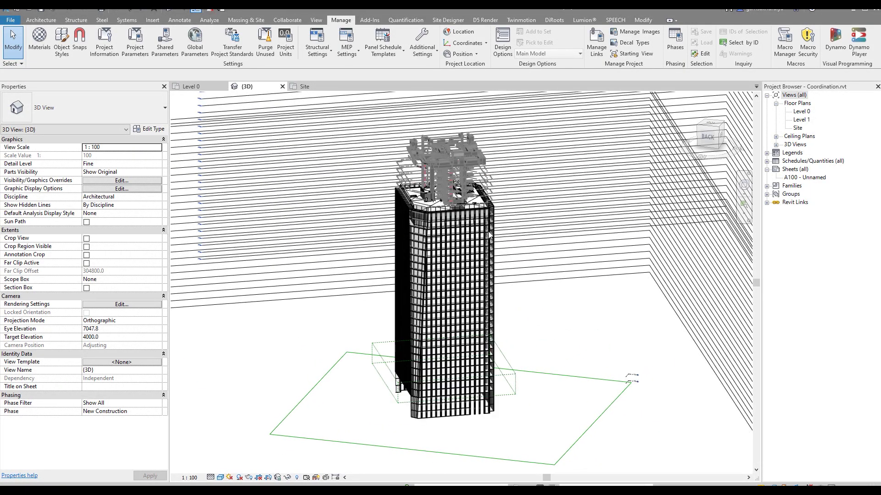
scroll(449, 175, "up", 5)
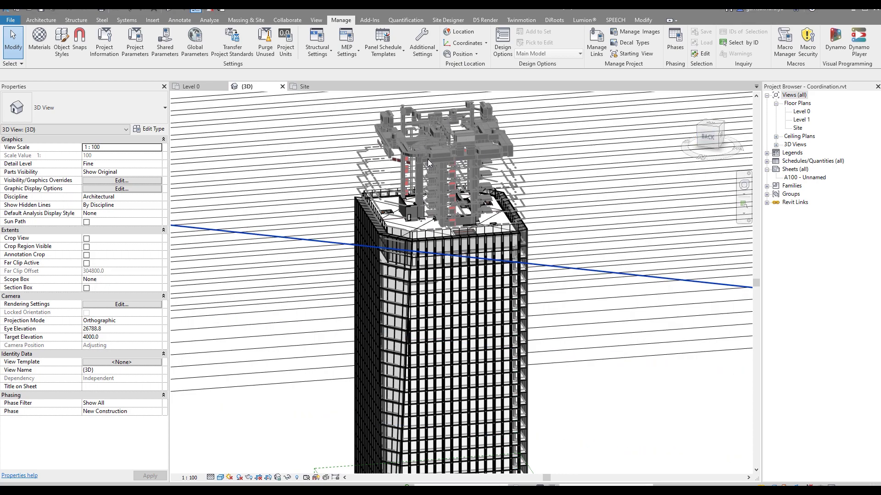
middle_click_drag(398, 224, 485, 242, "shift")
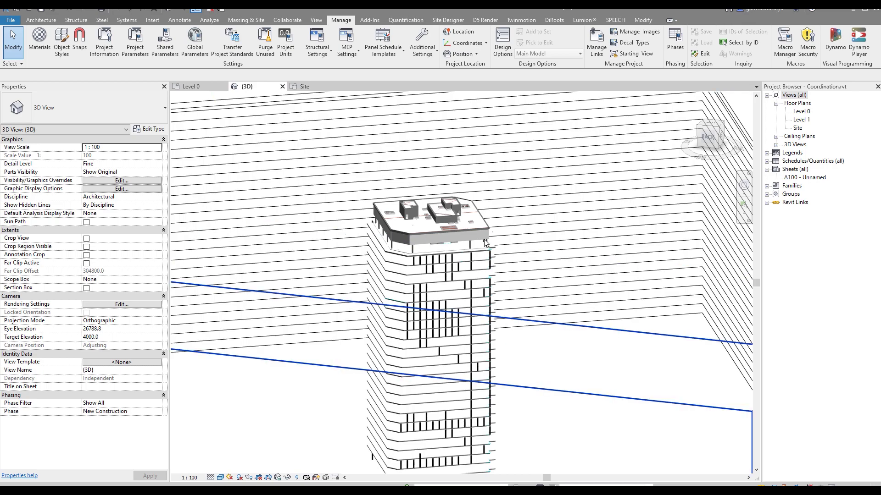
Open the Level 0 floor plan and set its orientation to Project North.
left_click(193, 86)
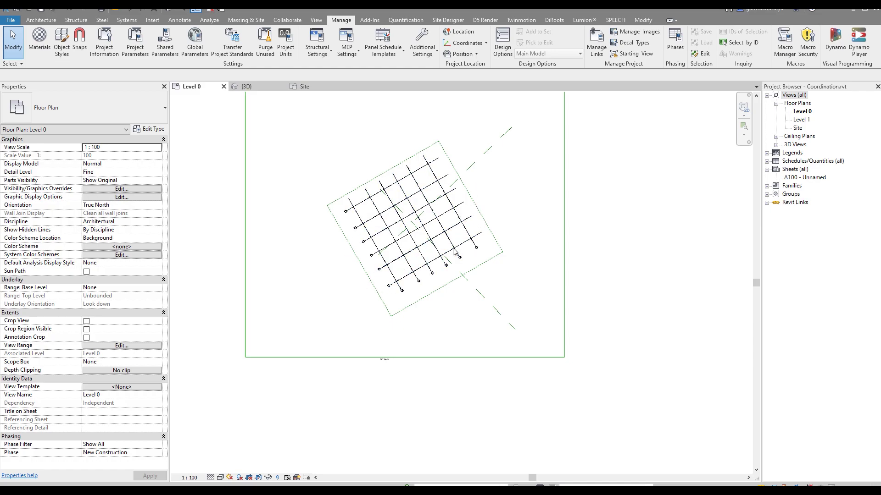
left_click(159, 206)
left_click(97, 219)
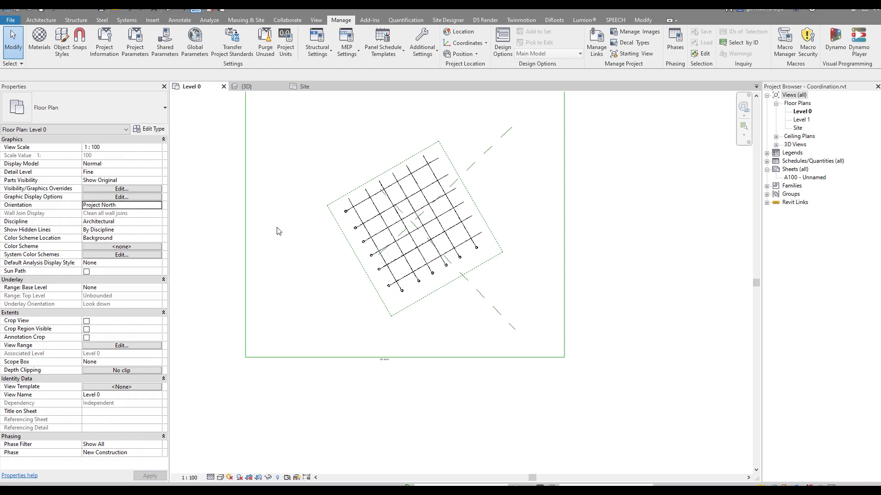
Rotate Project North to align with a grid line of the tilted tower grid in the Level 0 plan, accepting the notice.
left_click(476, 55)
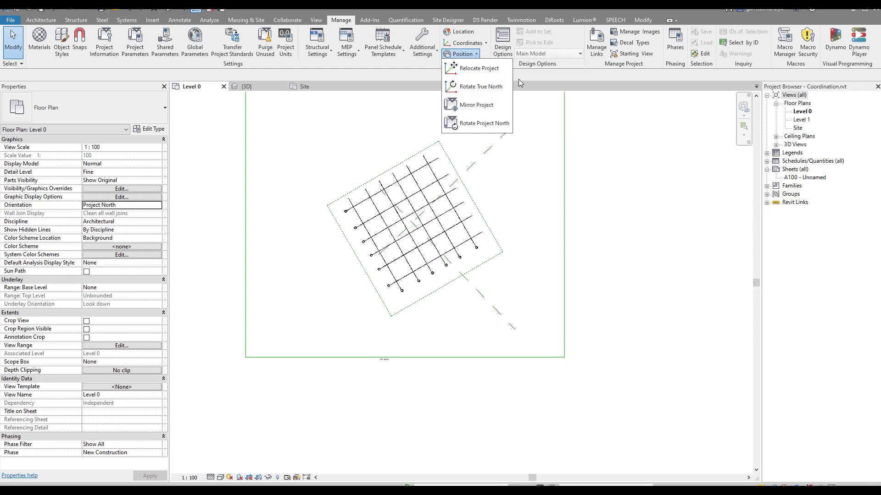
left_click(227, 187)
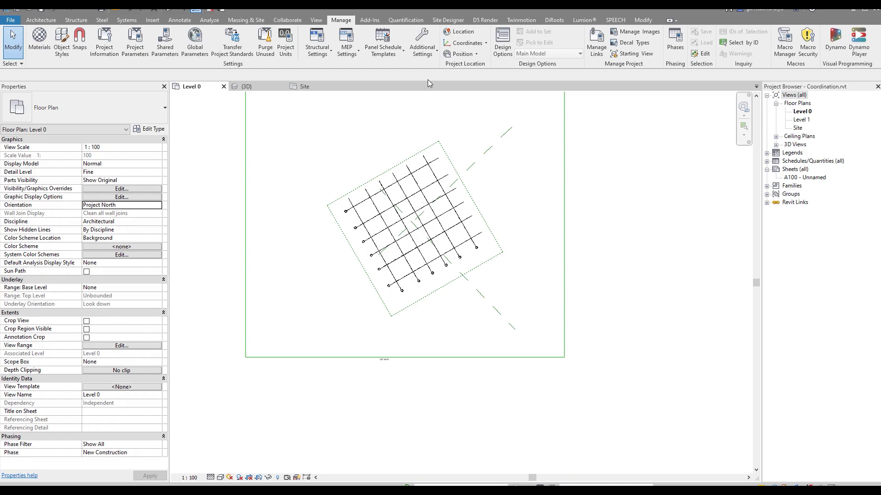
left_click(460, 54)
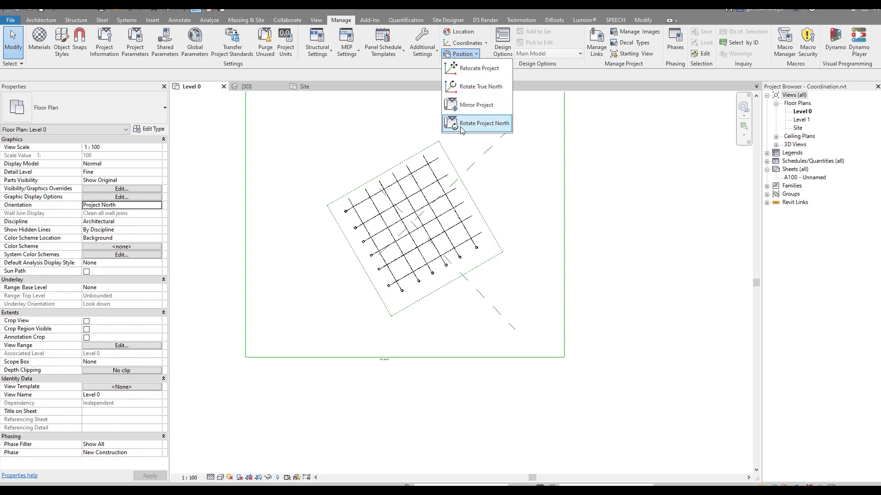
left_click(494, 124)
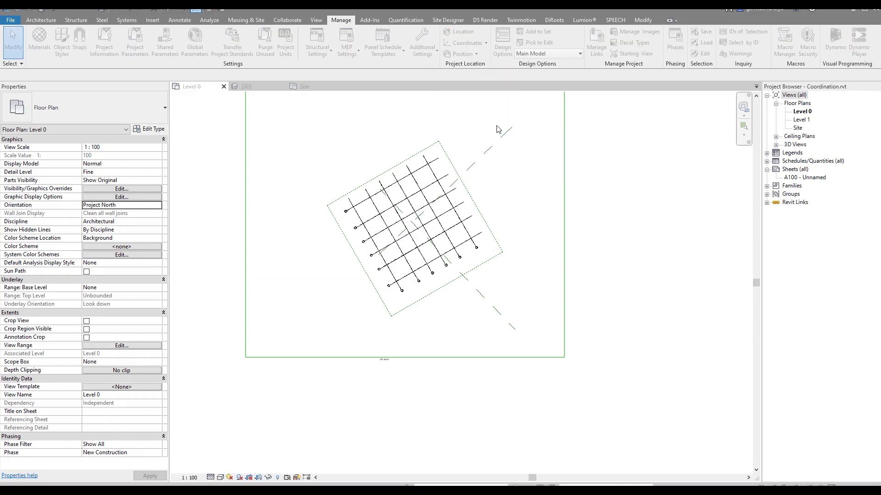
left_click(307, 210)
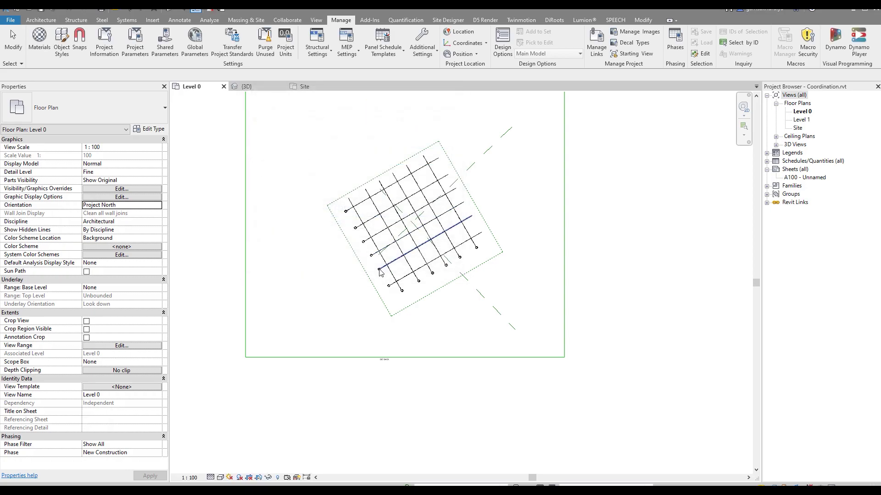
left_click(404, 282)
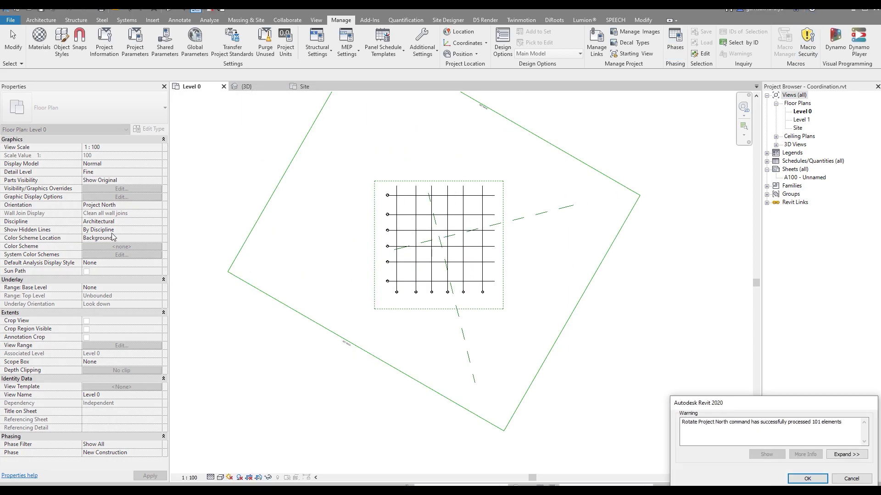
left_click(160, 204)
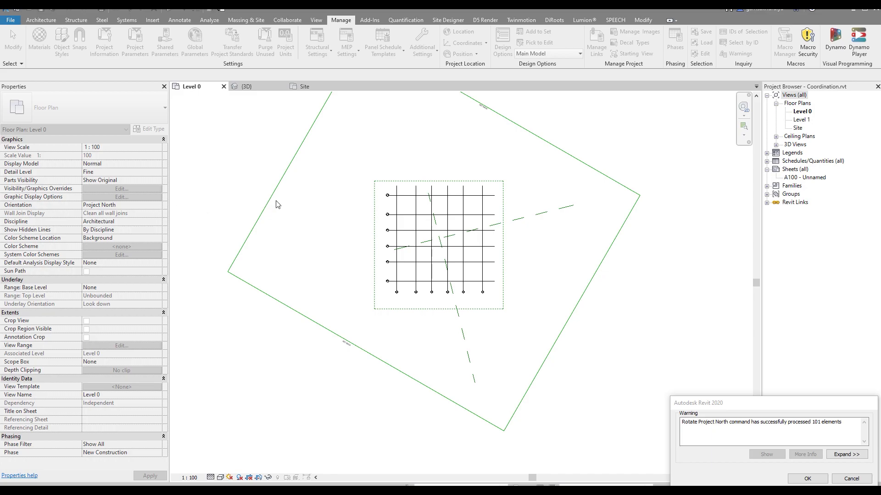
scroll(422, 351, "up", 2)
left_click(808, 478)
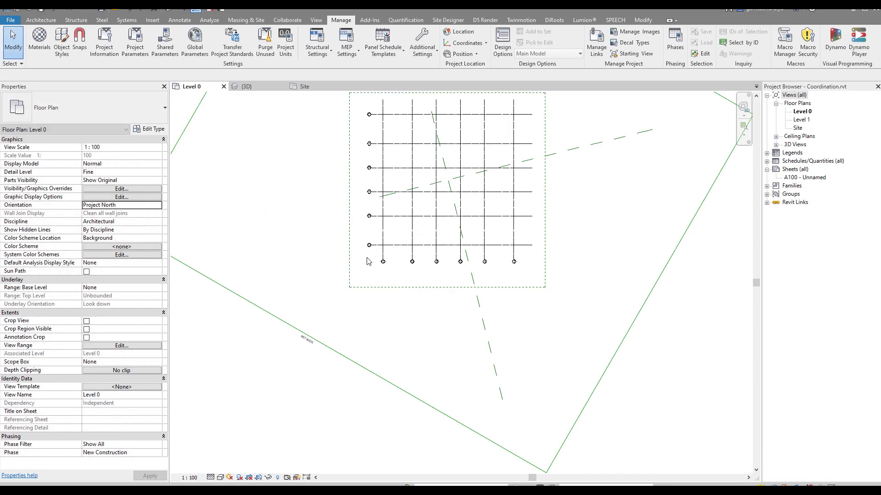
Set the Level 0 plan's orientation to True North.
left_click(158, 205)
left_click(117, 221)
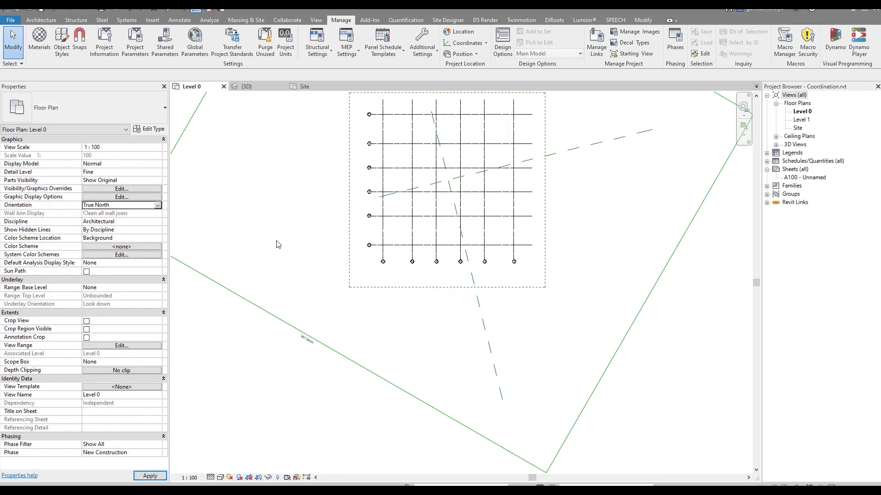
Return the Level 0 plan's orientation to Project North and draw a building section across the plan just below the tower grids.
left_click(161, 208)
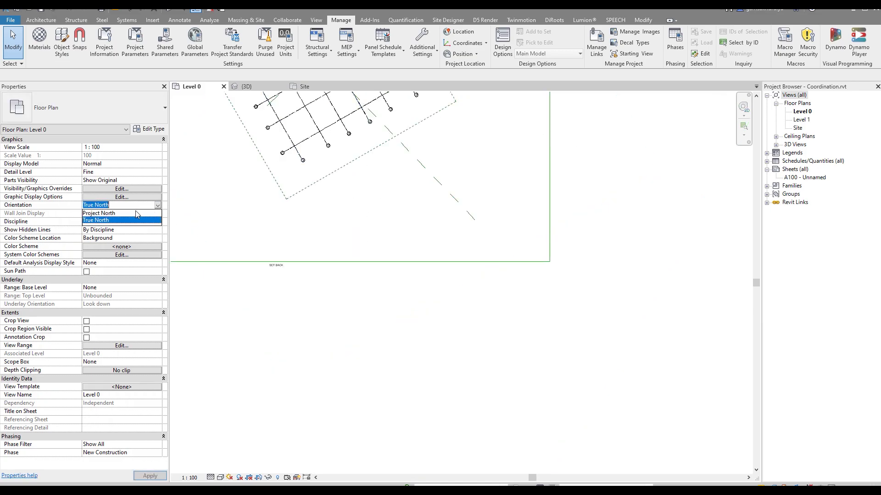
left_click(136, 212)
left_click(316, 20)
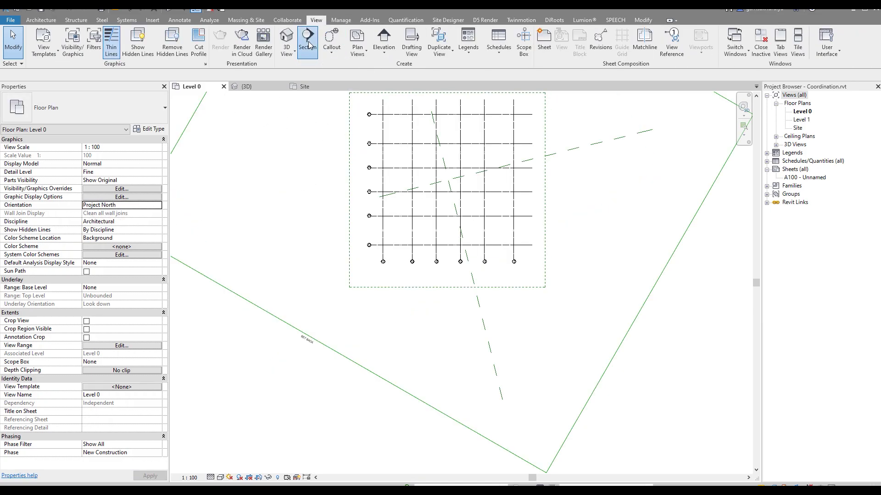
left_click(306, 37)
left_click(336, 311)
left_click(574, 312)
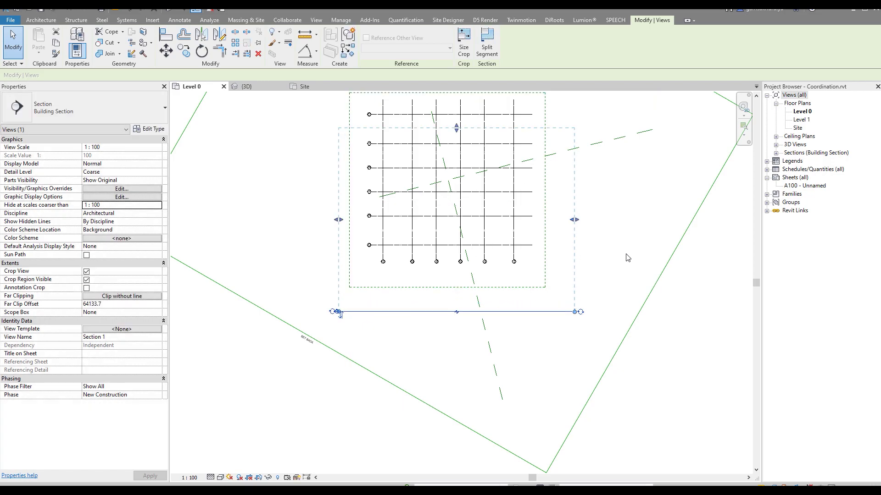
Open the new section's view and compare the level heads of the two linked Tower 1 models around level 35.
right_click(519, 311)
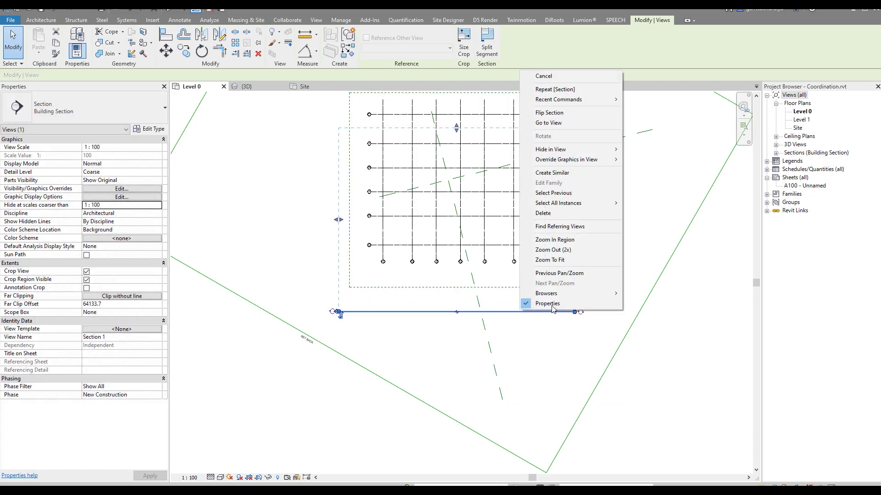
left_click(572, 122)
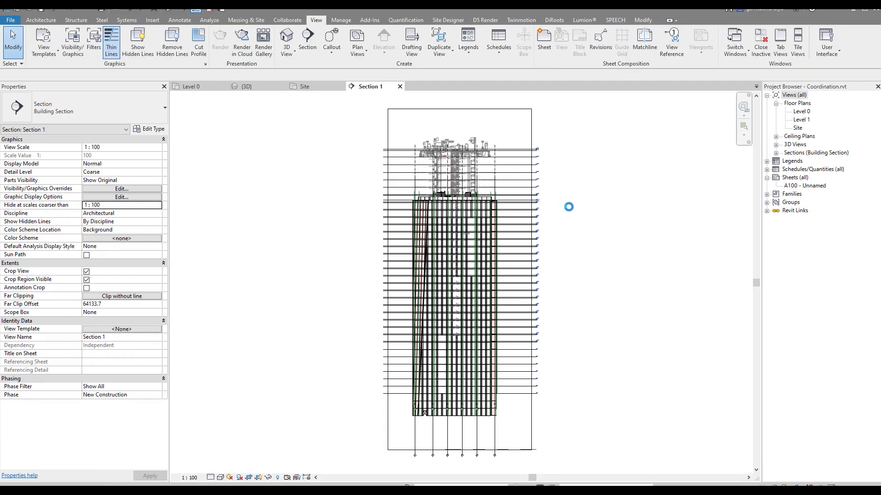
scroll(549, 160, "up", 5)
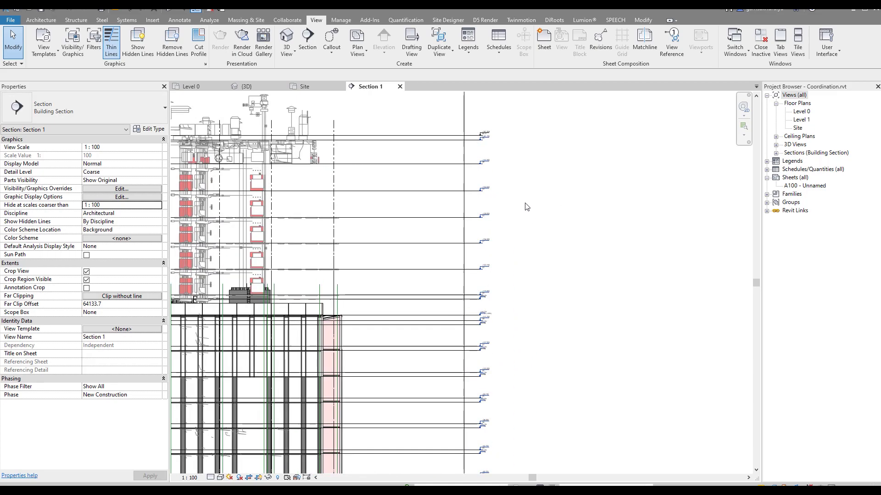
scroll(539, 239, "up", 5)
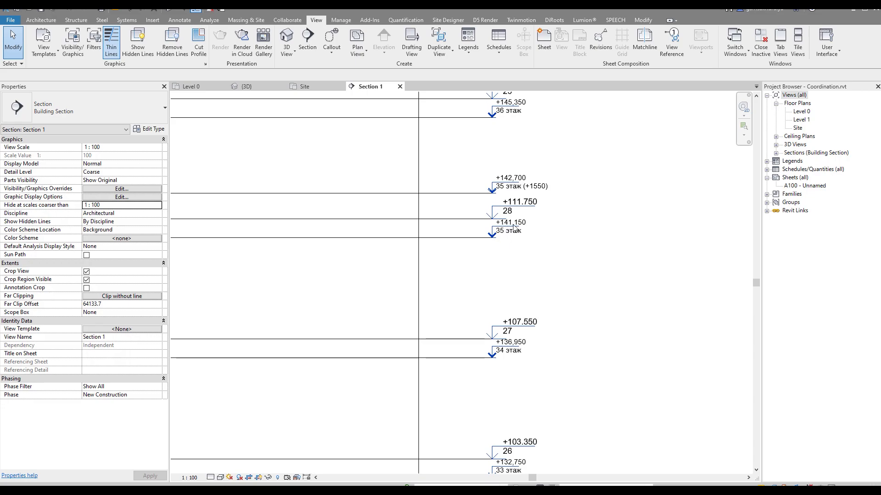
scroll(504, 229, "down", 5)
scroll(517, 197, "up", 2)
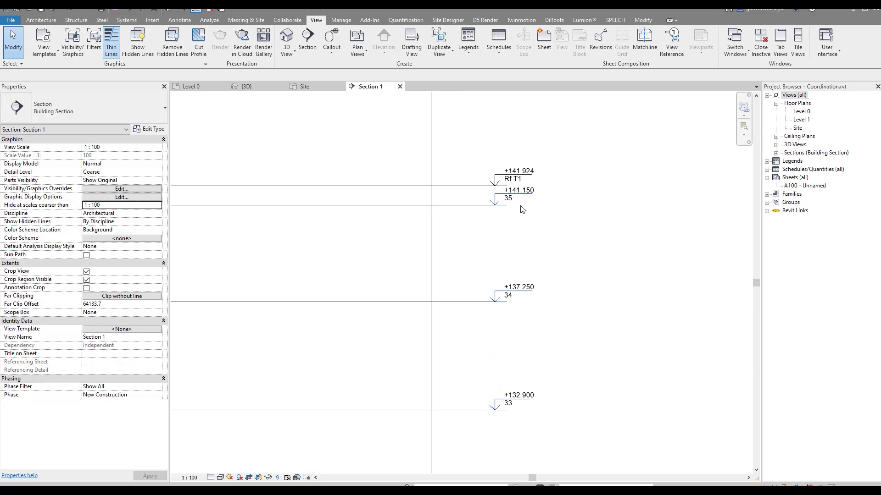
Align the ventilation link's "35 этаж" level with the architecture link's level 35 and save the modified shared position to Tower_1_Ventilation.rvt.
key("a")
key("l")
scroll(559, 189, "down", 5)
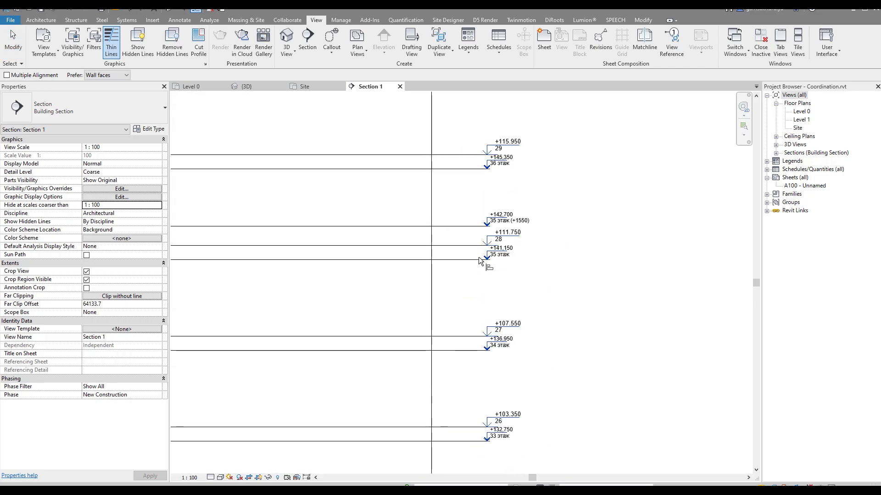
scroll(459, 266, "up", 2)
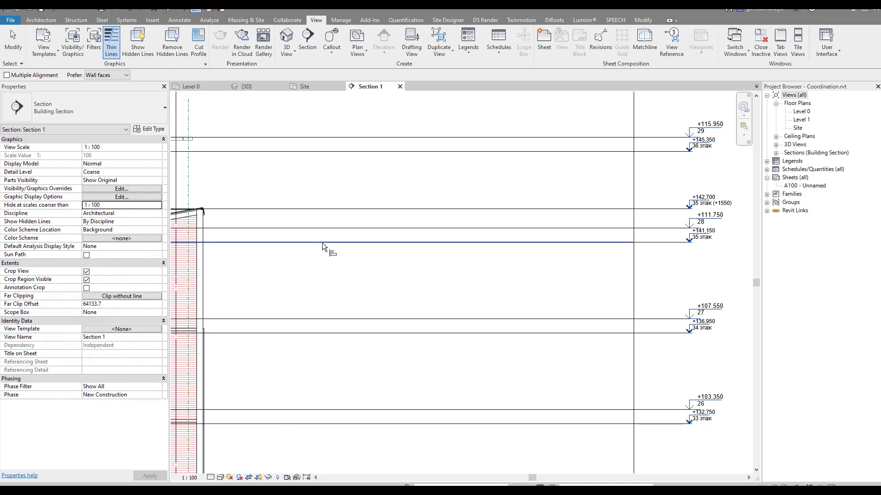
scroll(437, 285, "down", 4)
scroll(482, 266, "up", 2)
scroll(447, 213, "up", 3)
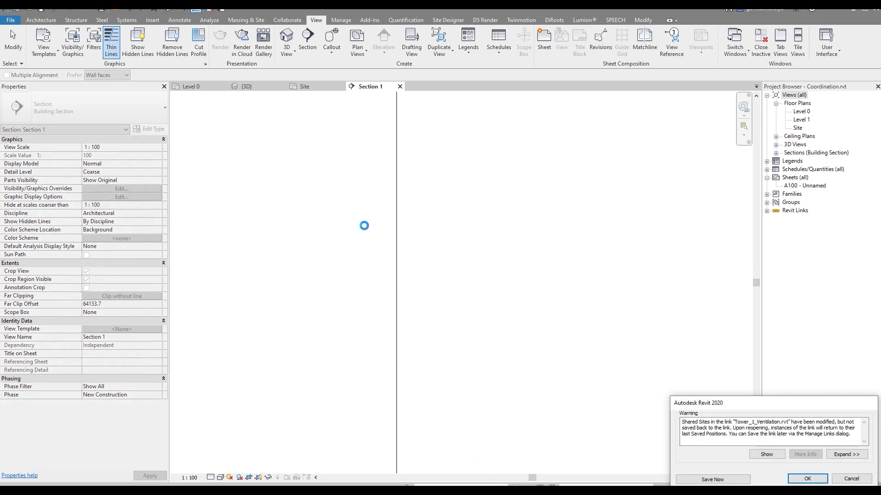
left_click_drag(743, 407, 388, 180)
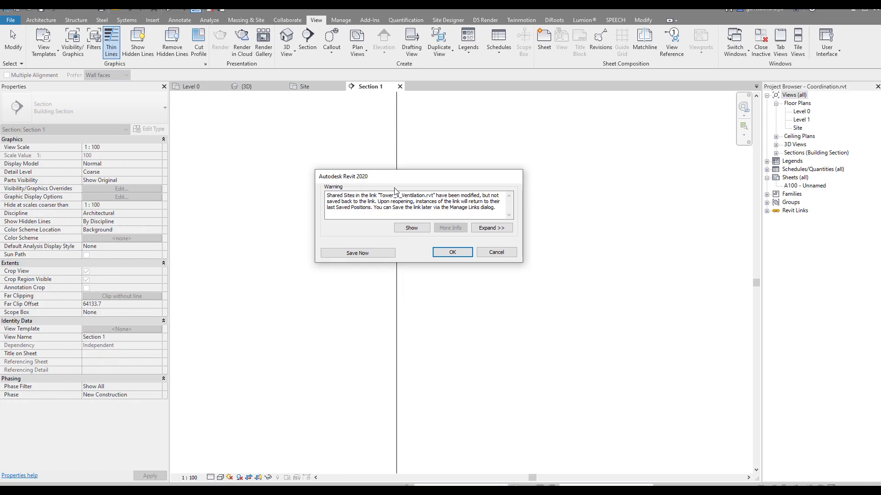
left_click(353, 255)
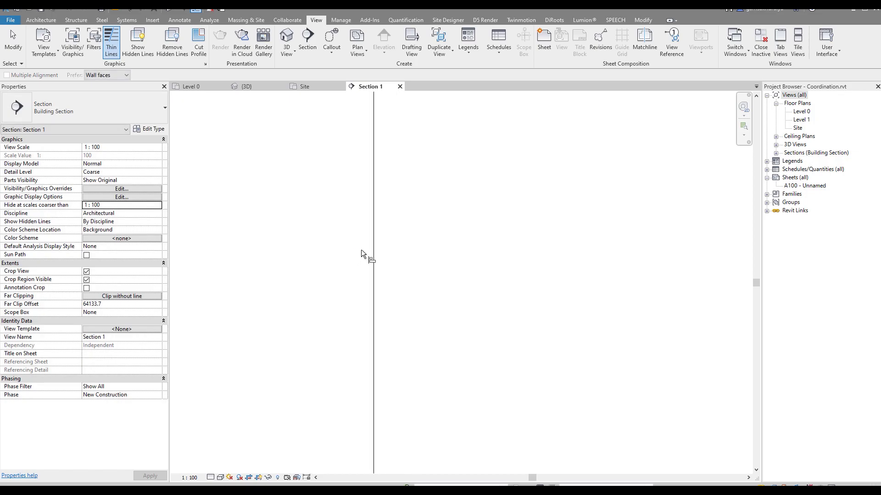
Review the aligned models in the section, then inspect the tower's roof and upper floors in the 3D view.
scroll(358, 262, "down", 3)
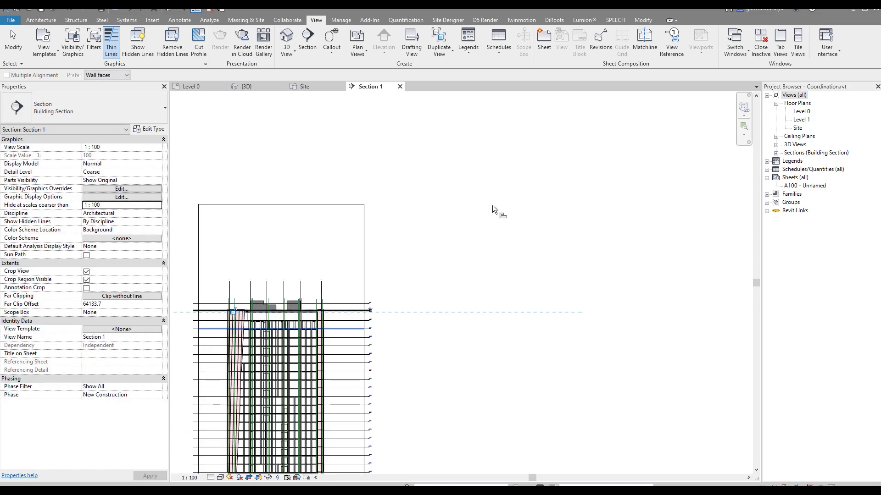
left_click(252, 85)
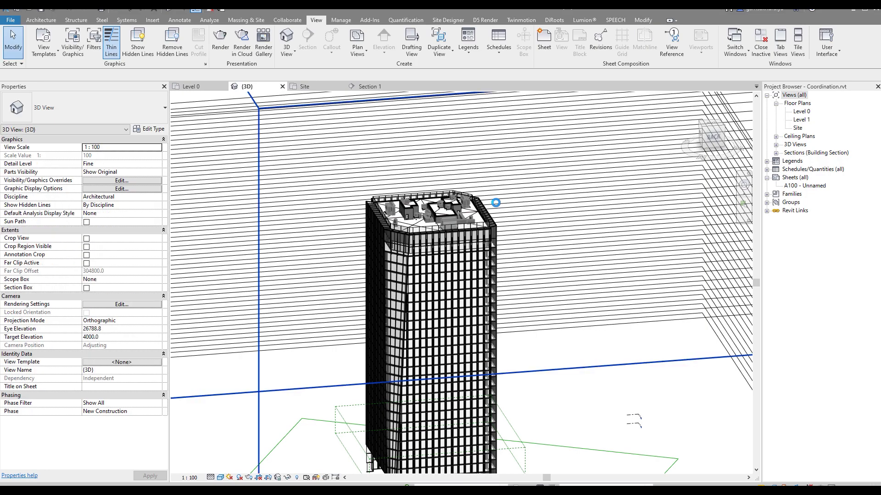
scroll(412, 229, "up", 5)
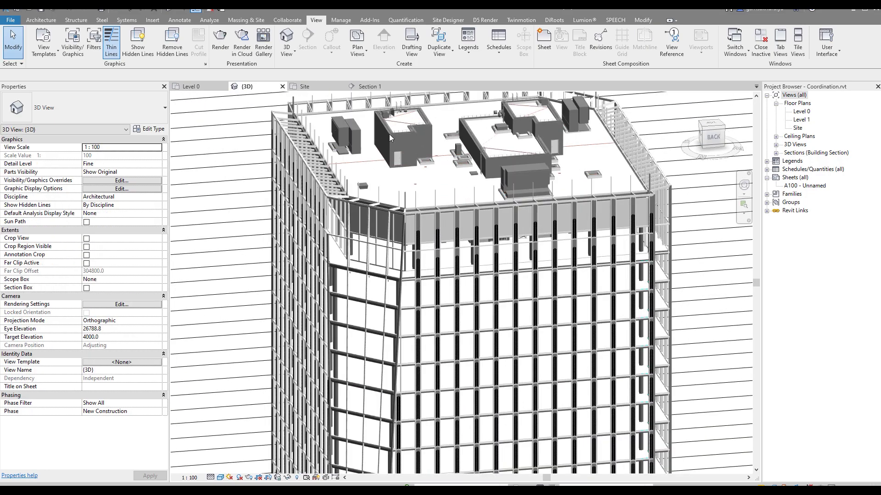
scroll(382, 134, "up", 3)
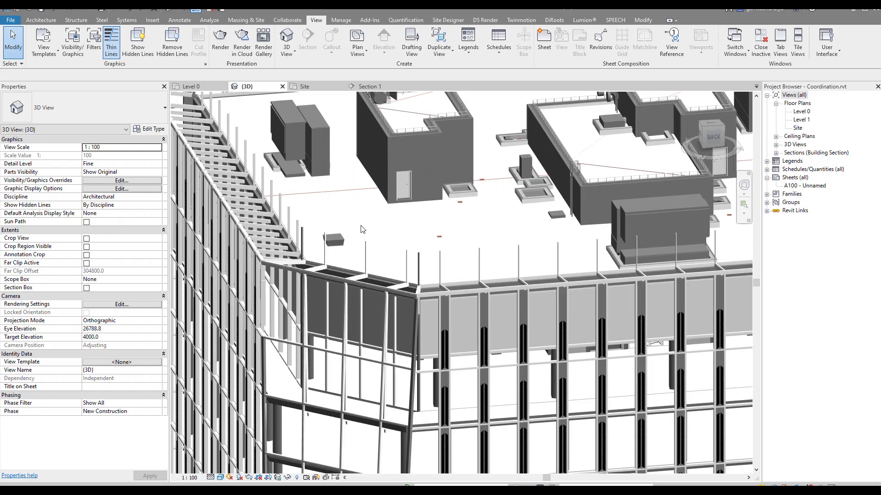
scroll(365, 222, "down", 10)
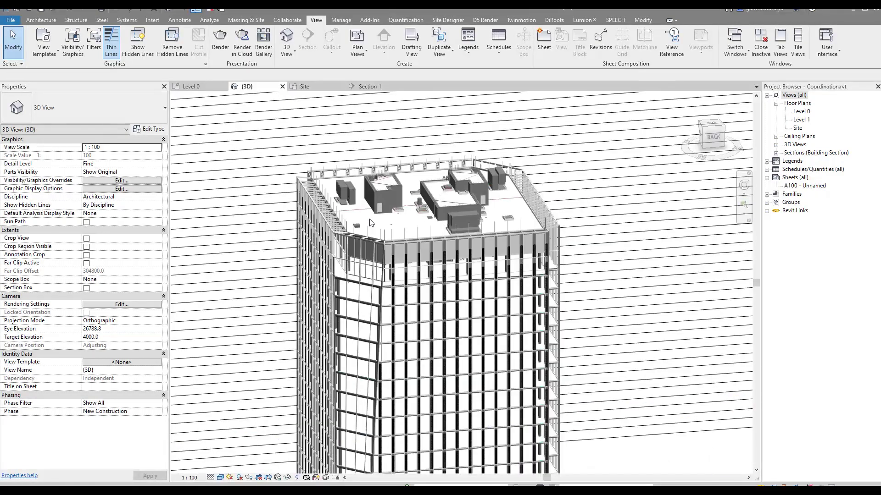